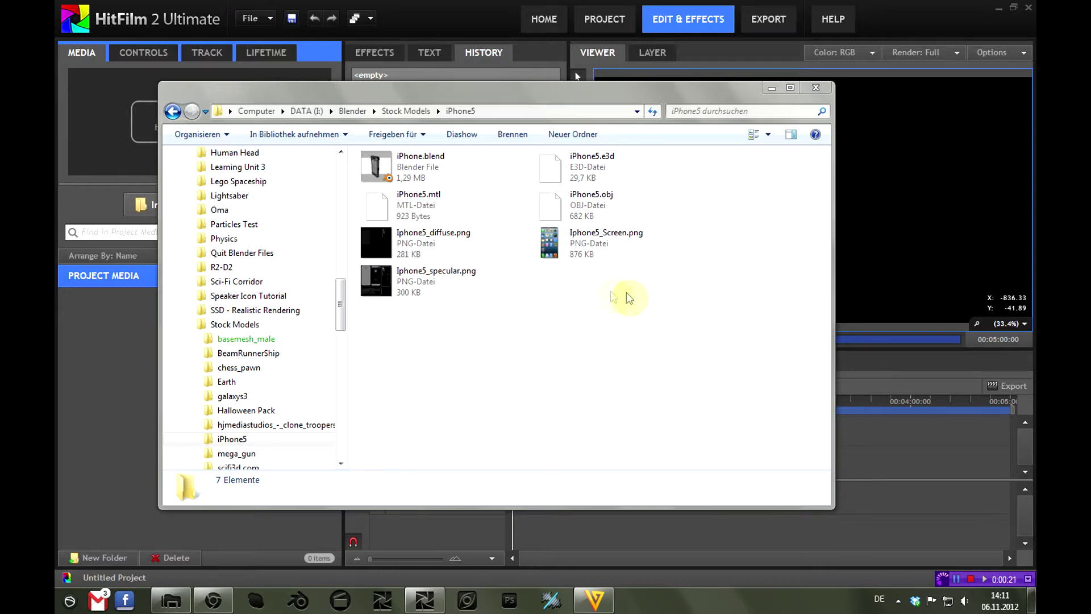
- Inspect the iPhone5 folder's OBJ, MTL and diffuse, specular and screen texture files
left_click(603, 209)
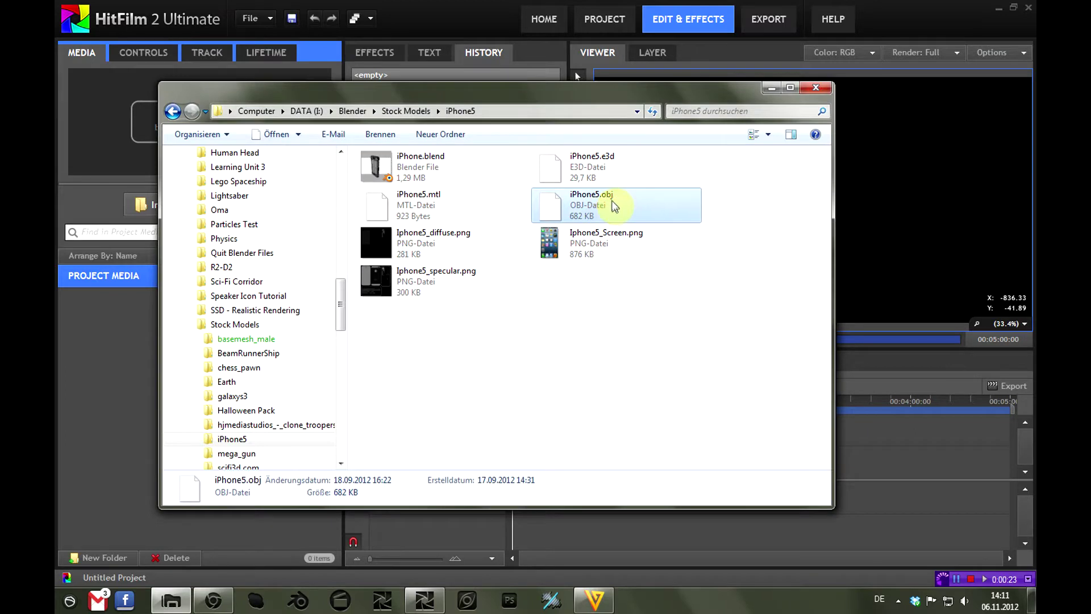
left_click(452, 215)
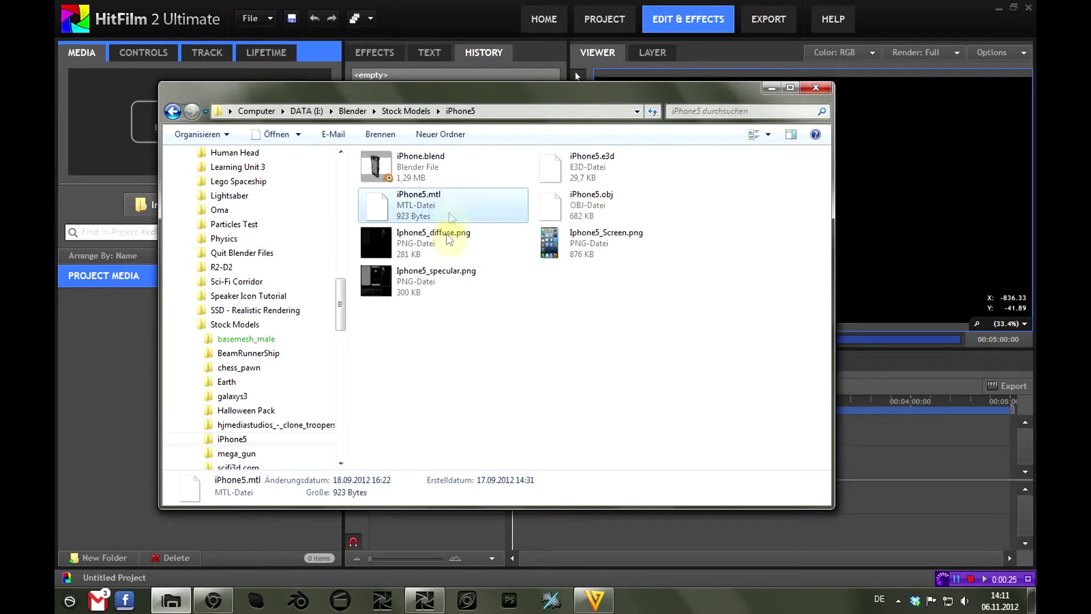
left_click(449, 239)
left_click(446, 281)
left_click(562, 246)
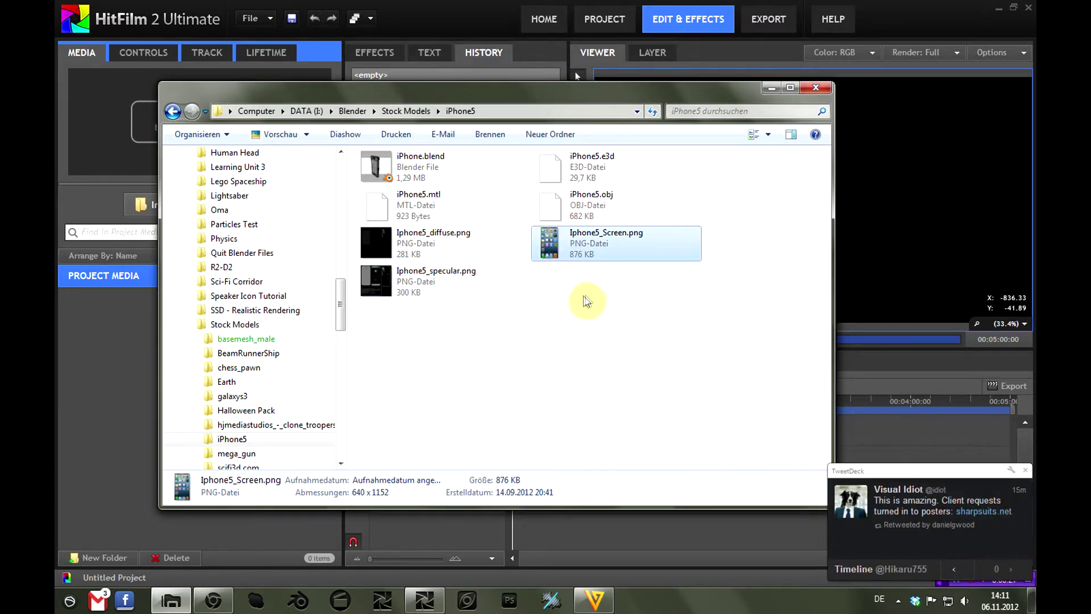
left_click(586, 301)
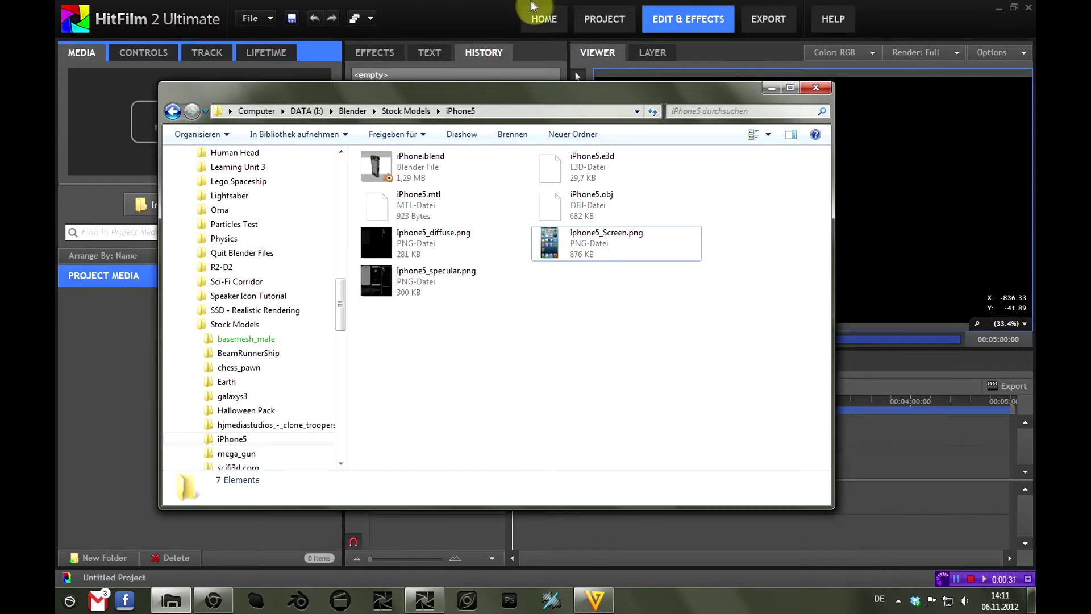
- Import iPhone5.obj as a 3D model, naming it iPhone5 without the .obj extension
left_click(536, 14)
left_click(210, 205)
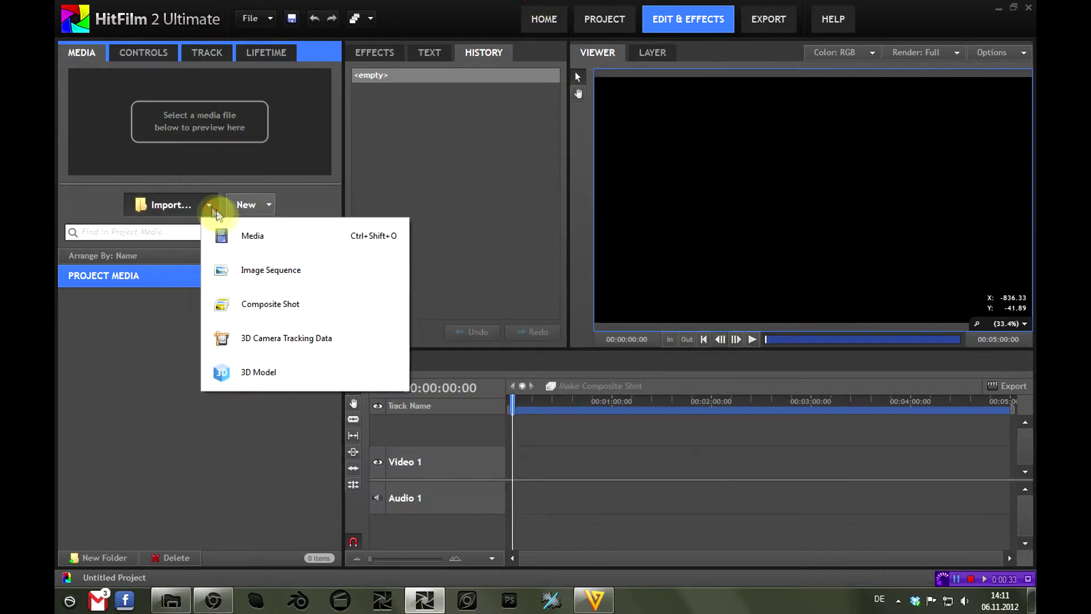
left_click(287, 366)
double_click(276, 119)
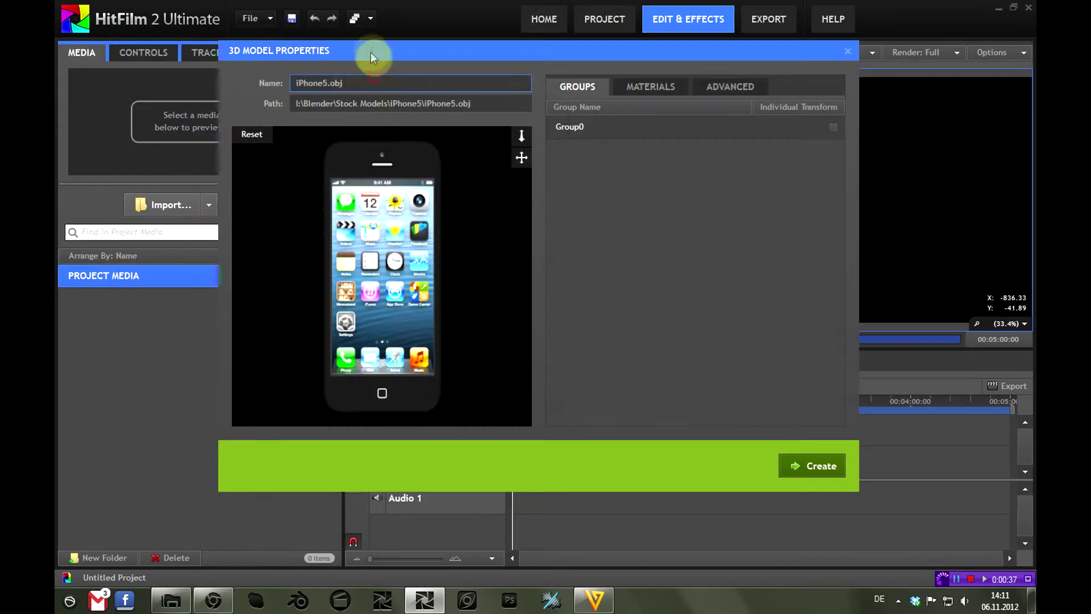
key("BackSpace")
key("BackSpace")
key("BackSpace")
key("BackSpace")
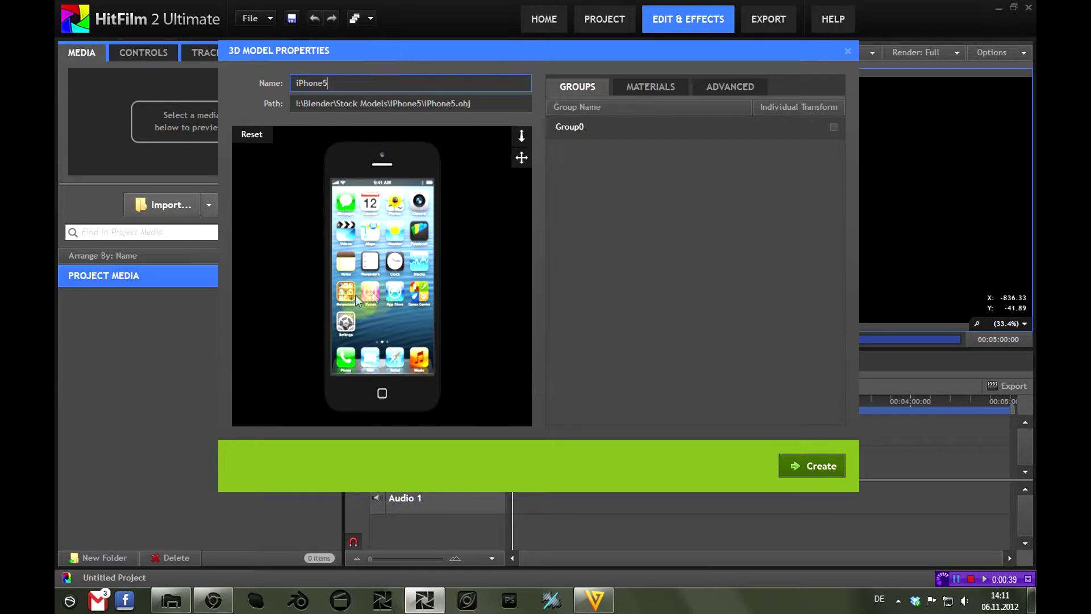
- Rotate the preview to the phone's back, list its materials, and check iPhone5.mtl
left_click_drag(342, 293, 479, 186)
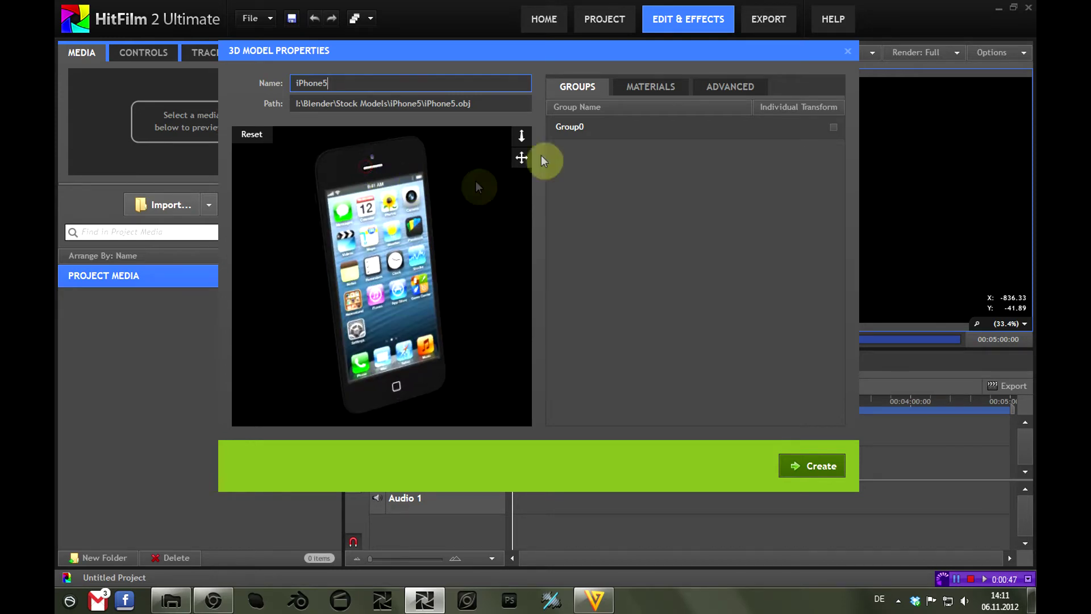
left_click(649, 91)
left_click(171, 600)
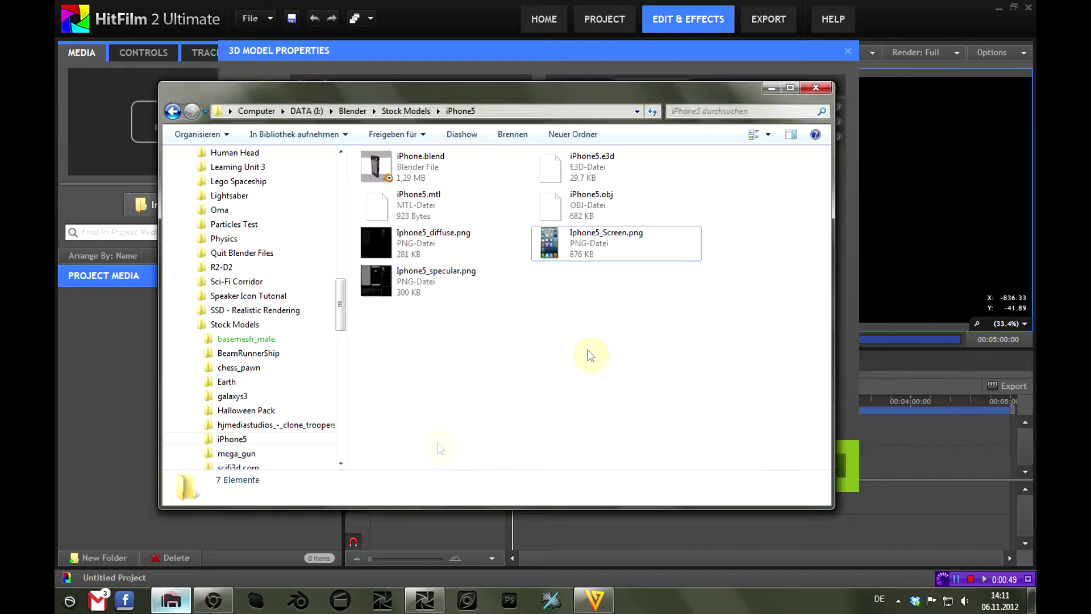
left_click(437, 205)
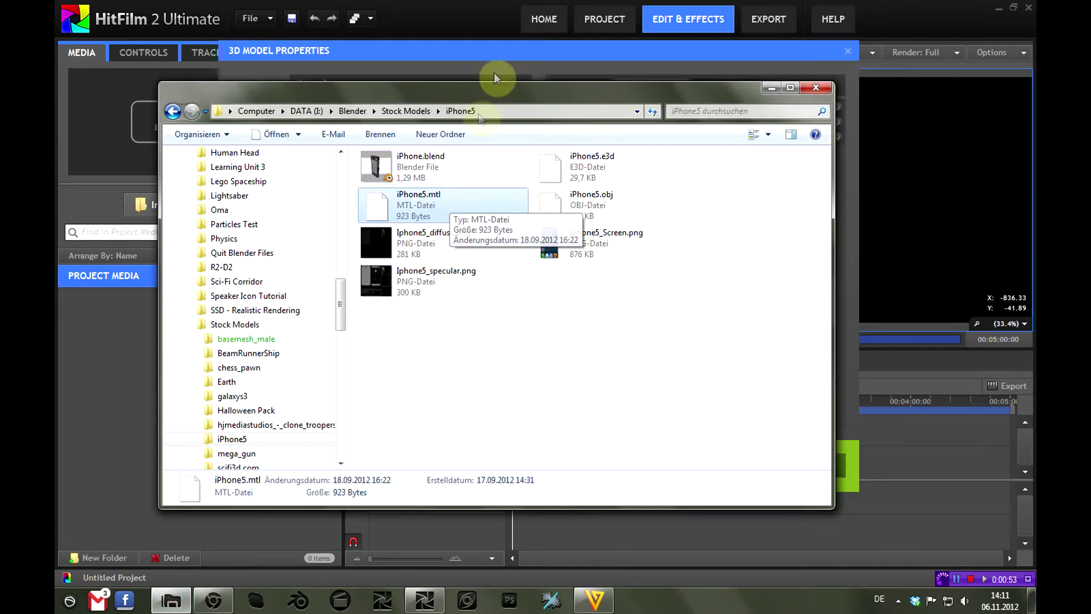
- Expand orig_01___Default and Material__0 and orbit the preview to see their textured parts
left_click(492, 52)
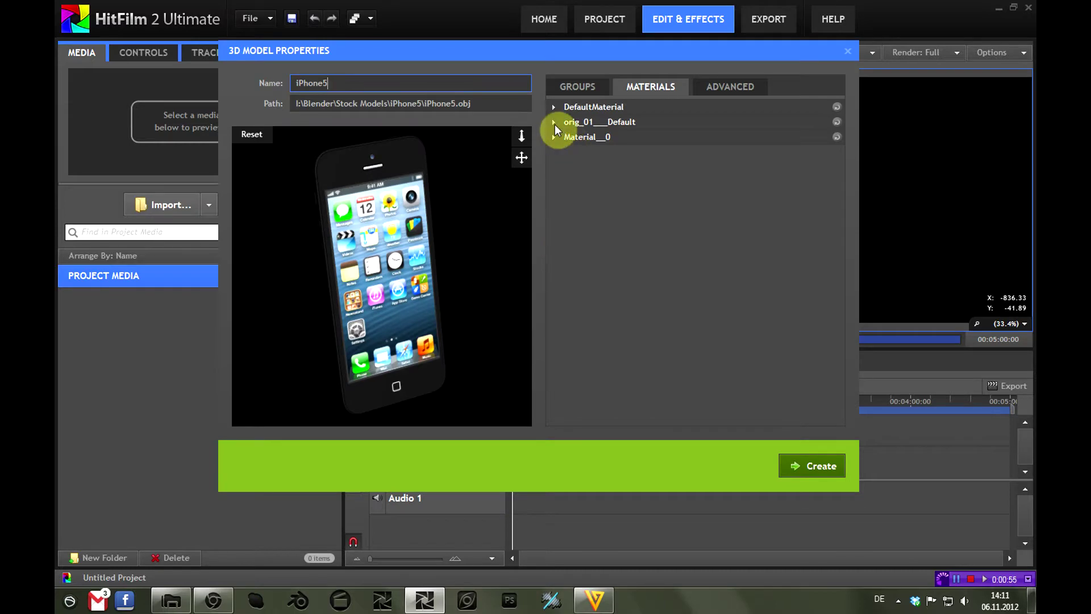
left_click(554, 121)
left_click(554, 287)
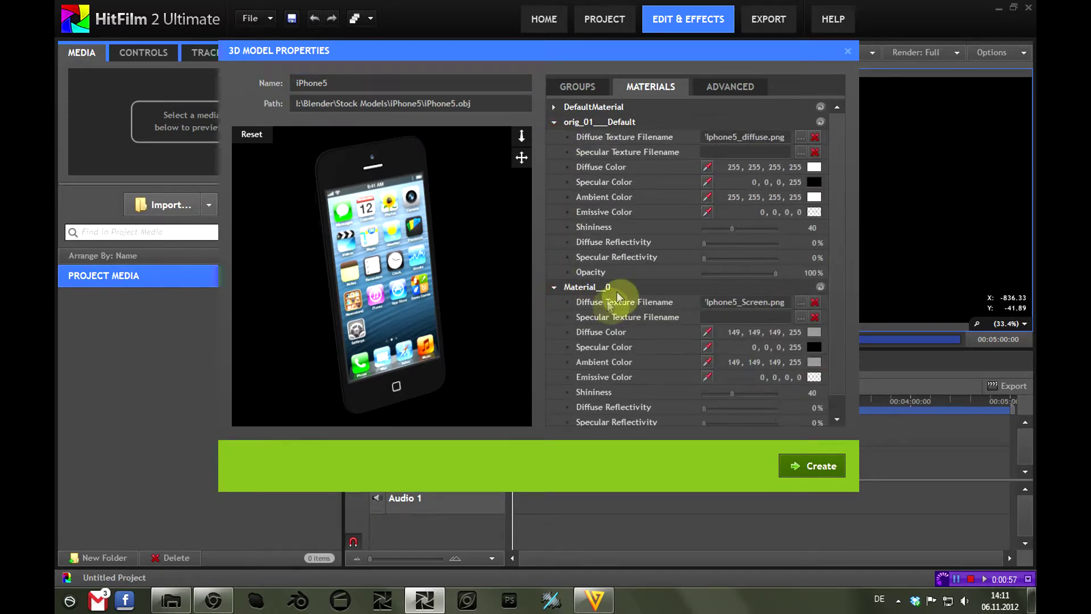
left_click(611, 122)
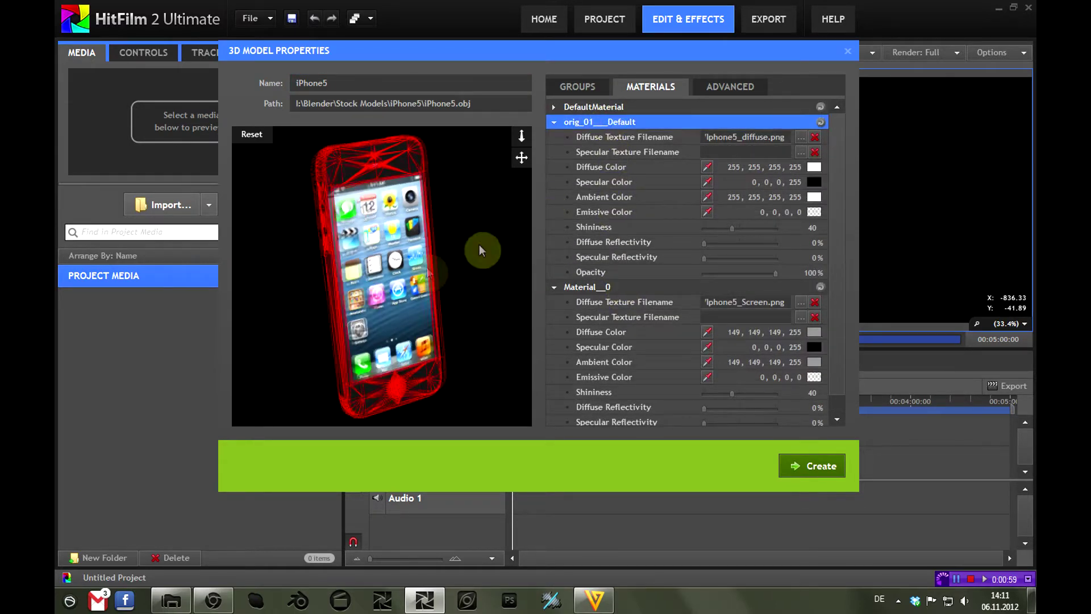
left_click_drag(479, 244, 398, 313)
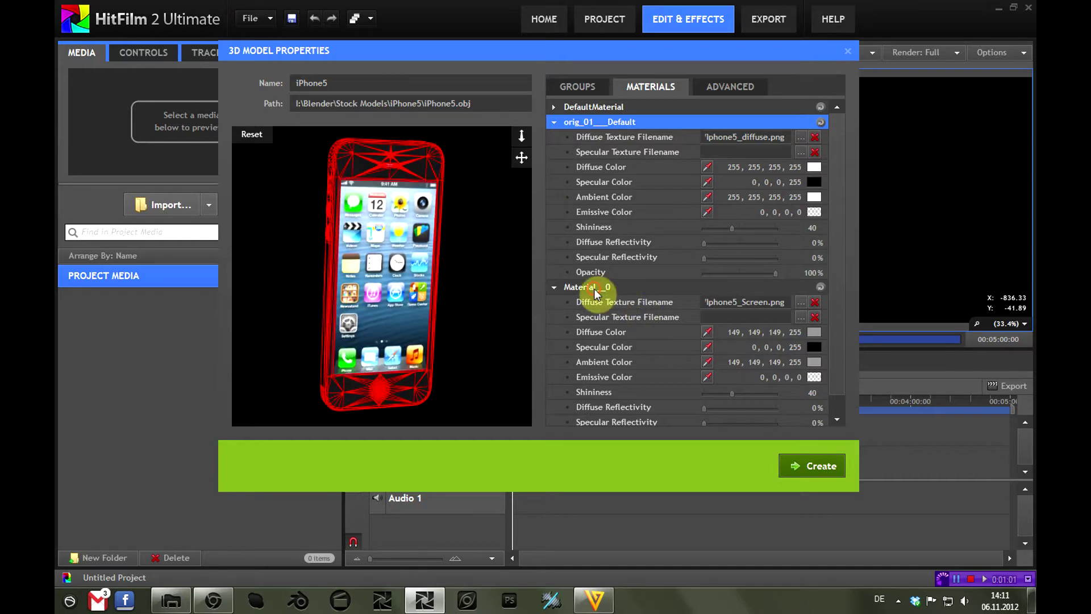
left_click_drag(512, 301, 483, 262)
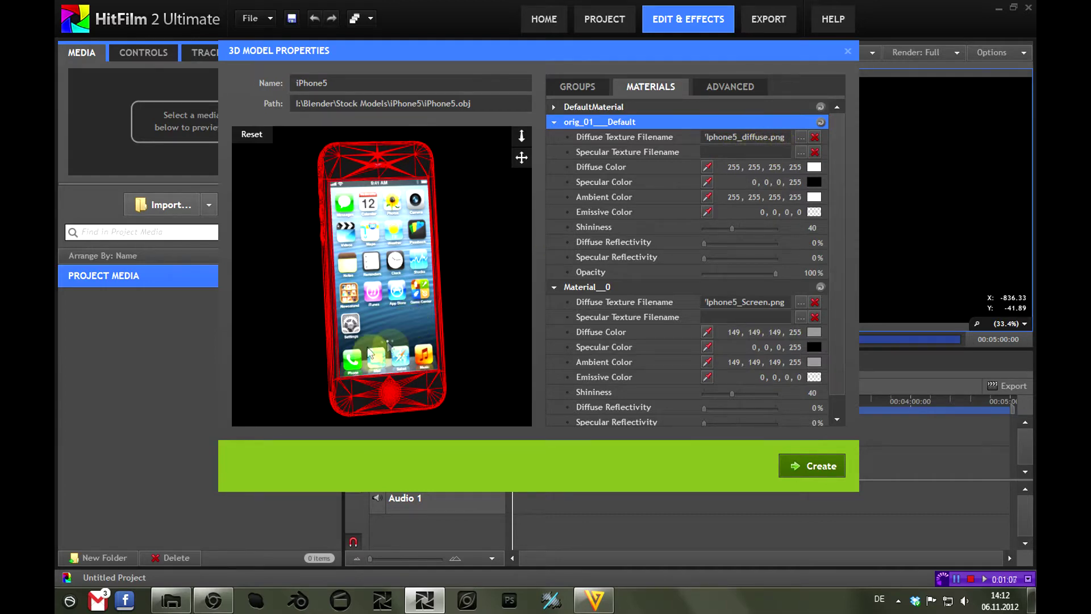
left_click_drag(375, 348, 378, 242)
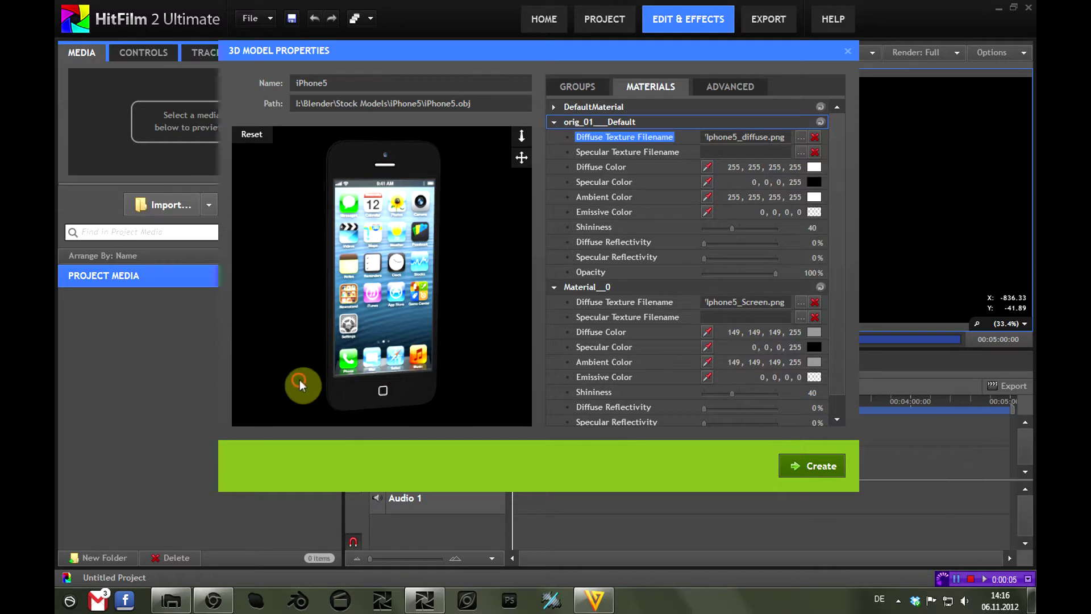
left_click_drag(300, 382, 325, 281)
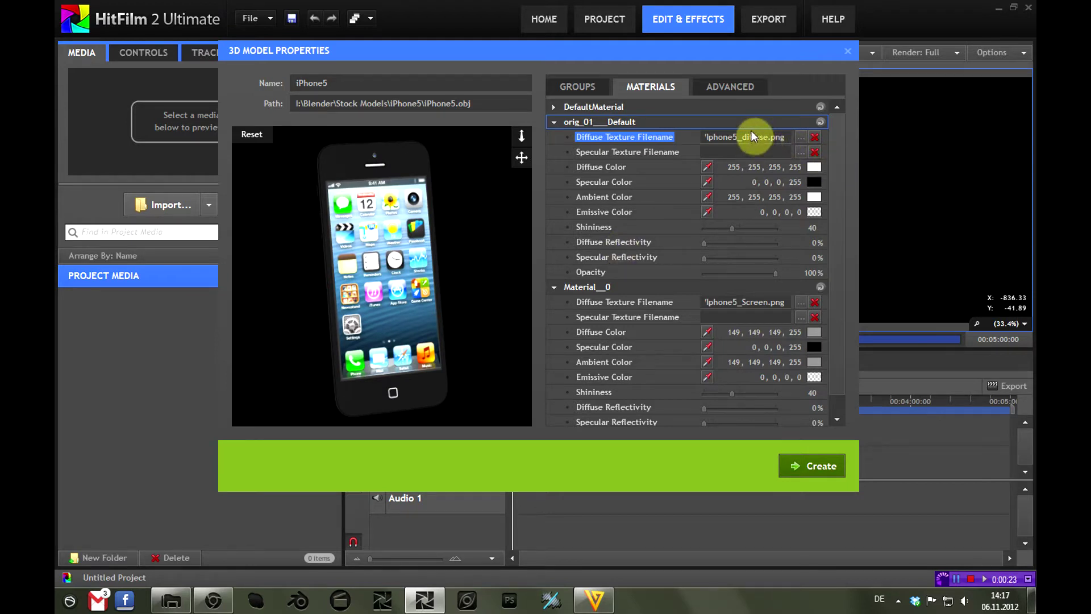
left_click(799, 138)
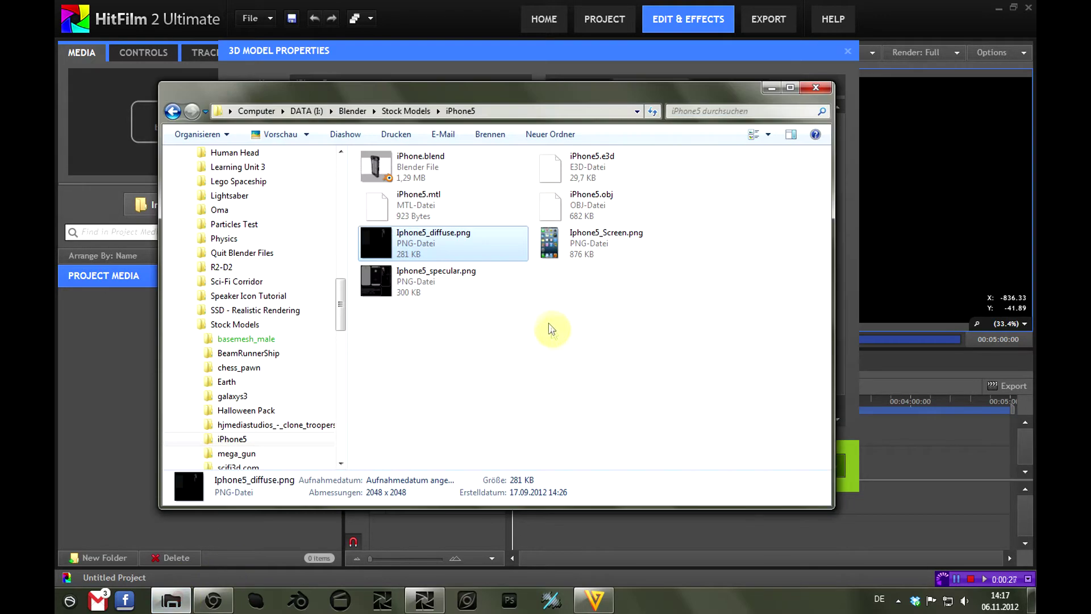
double_click(449, 235)
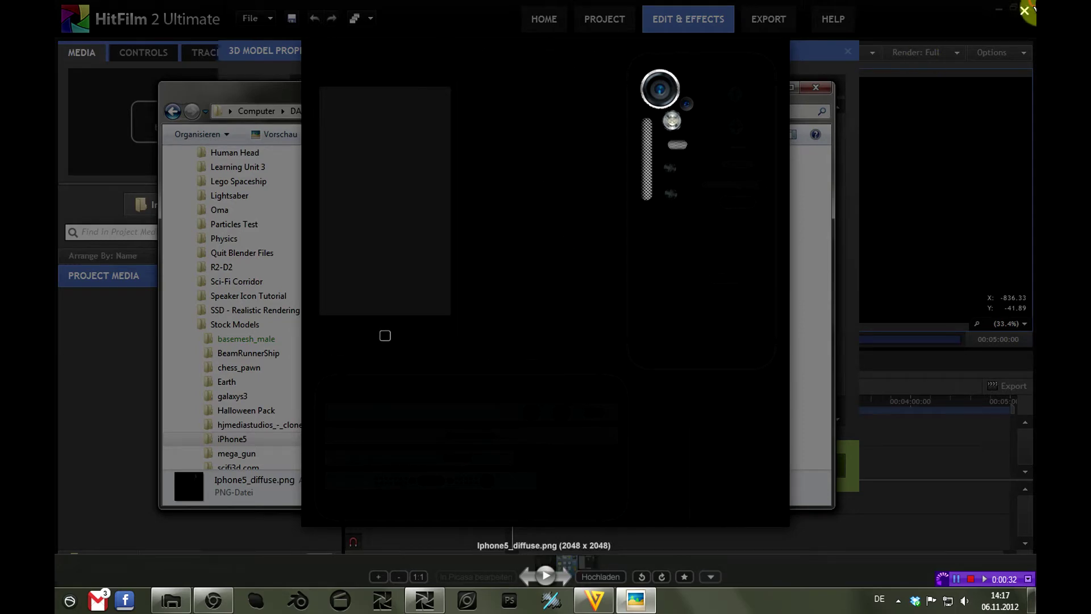
left_click(1025, 10)
key("Return")
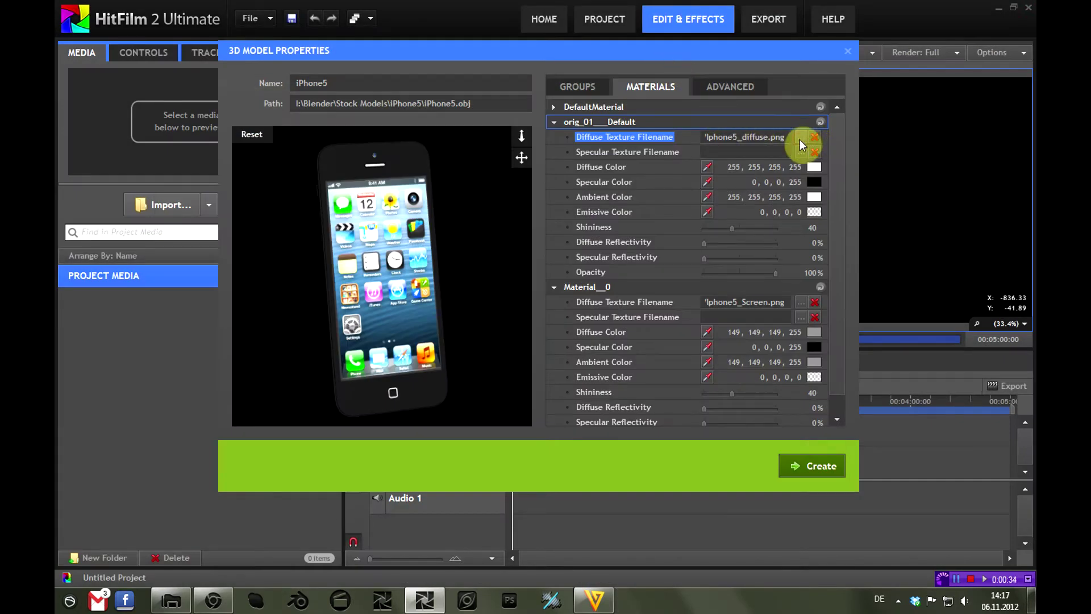
left_click(800, 139)
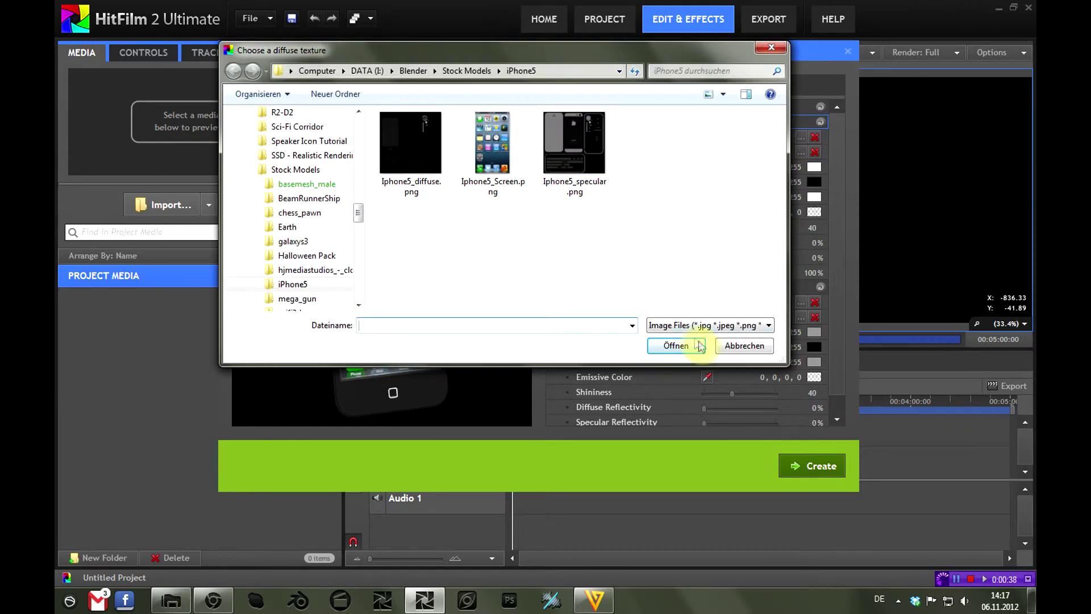
left_click(744, 345)
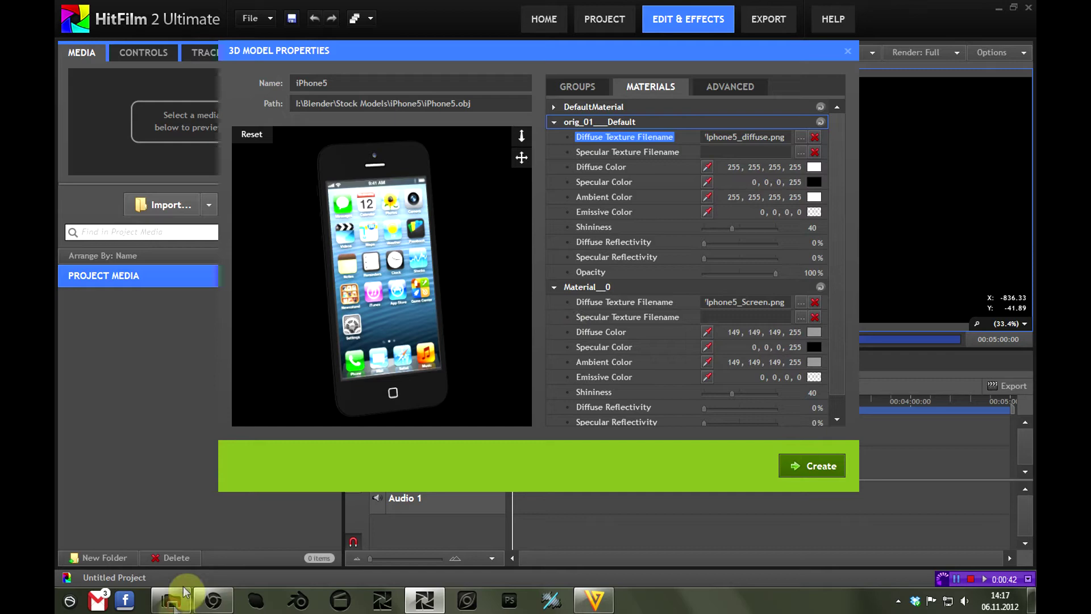
- Create a folder named Neuer Ordner in iPhone5 and move iPhone5.mtl into it
left_click(170, 600)
left_click(442, 220)
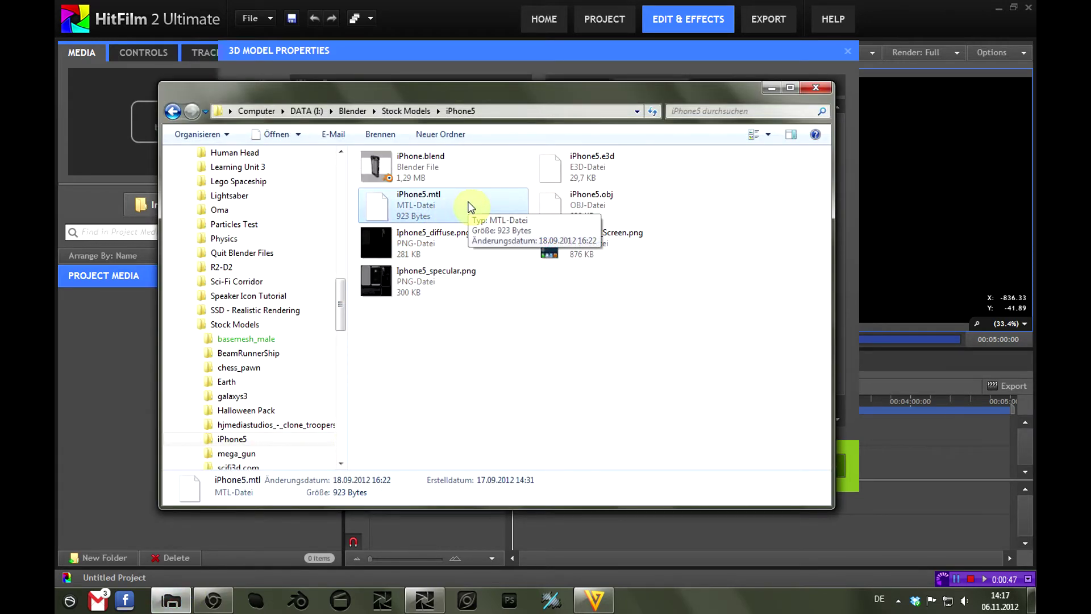
left_click(448, 134)
left_click(534, 402)
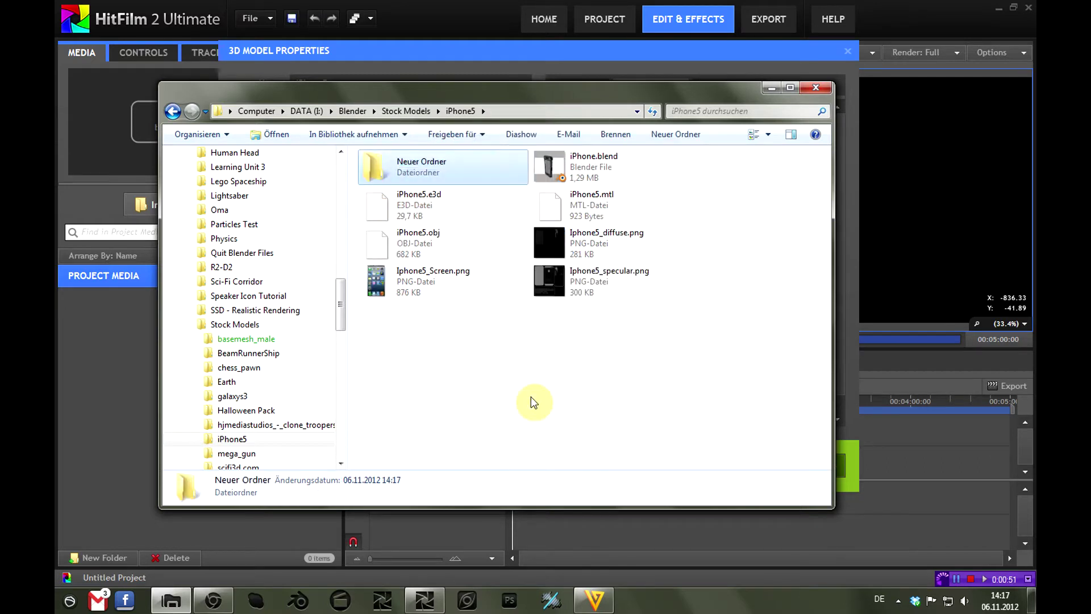
left_click_drag(565, 196, 445, 173)
left_click(816, 86)
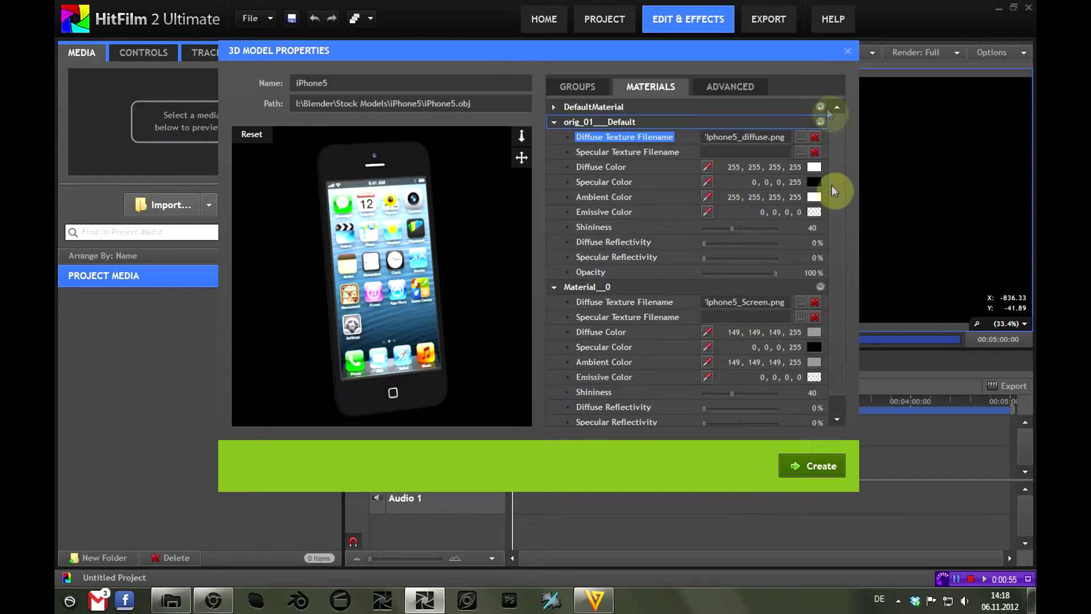
- Cancel the current import and re-import iPhone5.obj as a 3D model
left_click(848, 50)
left_click(246, 204)
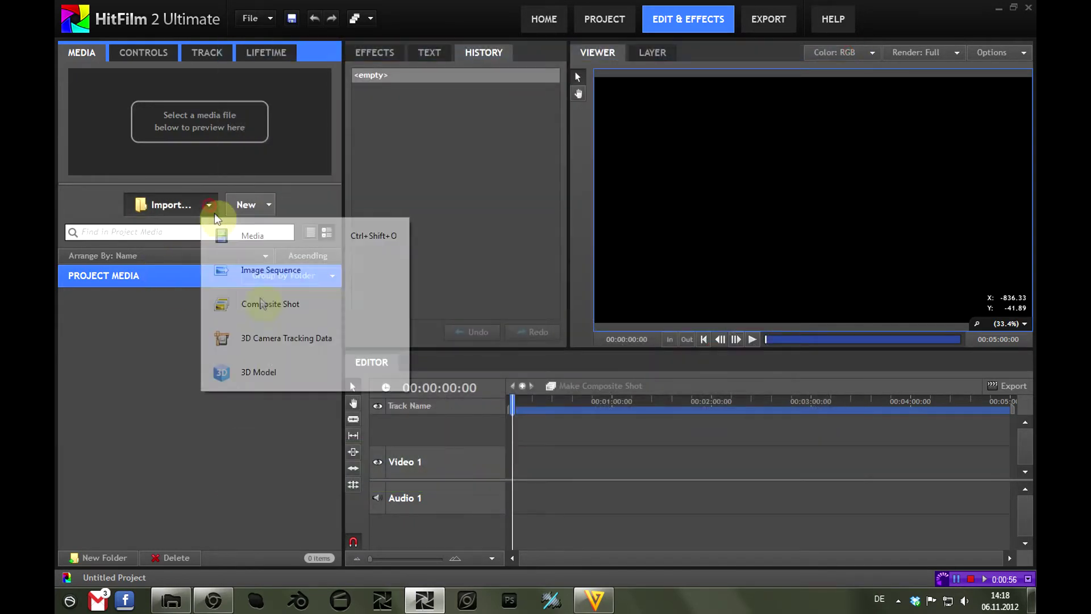
left_click(271, 365)
double_click(330, 108)
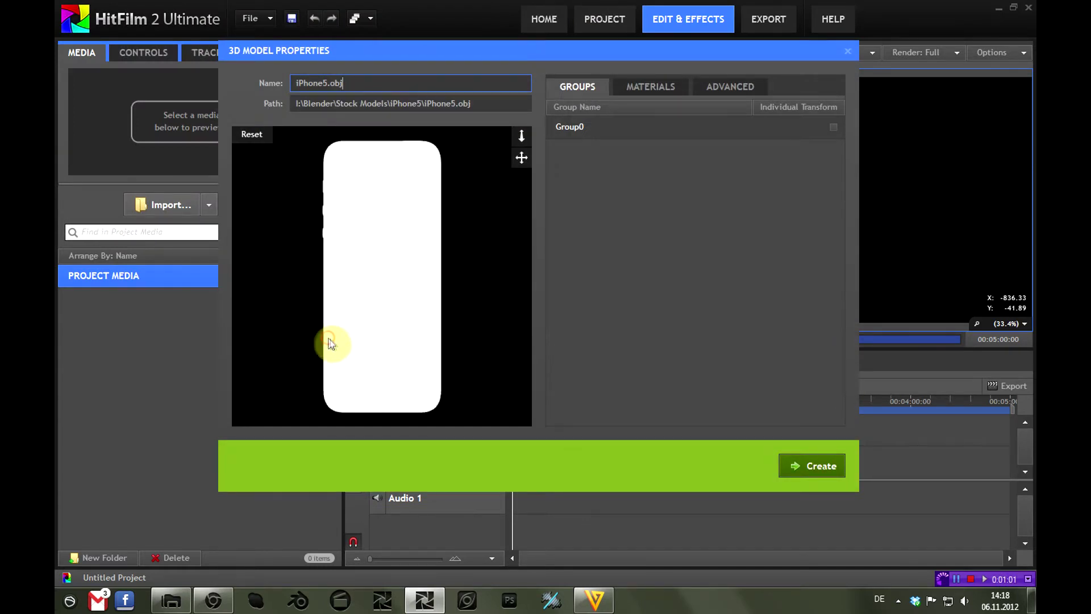
- Show the untextured model's DefaultMaterial properties in the Materials list
left_click_drag(330, 343, 516, 329)
left_click(646, 87)
left_click(552, 109)
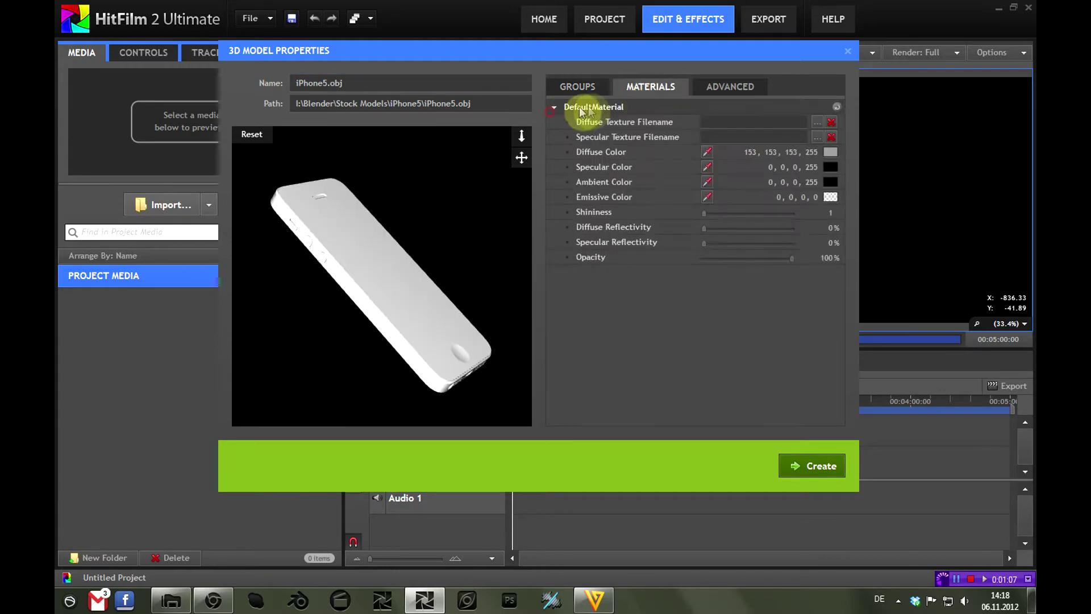
left_click(582, 111)
left_click_drag(346, 330, 362, 304)
- Load Iphone5_diffuse.png as the DefaultMaterial's diffuse texture
left_click(629, 124)
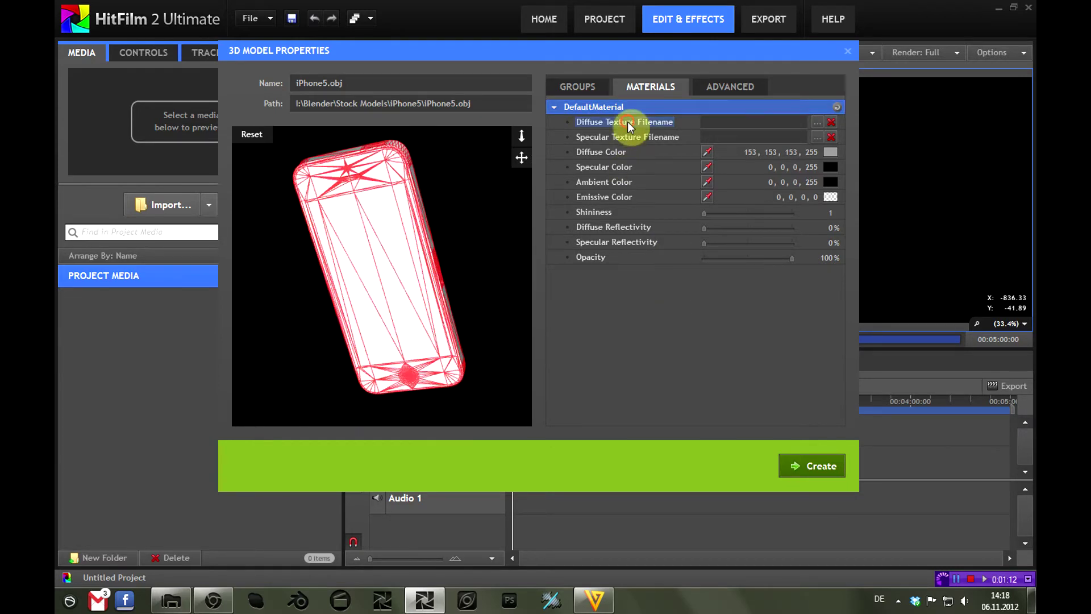
left_click(817, 122)
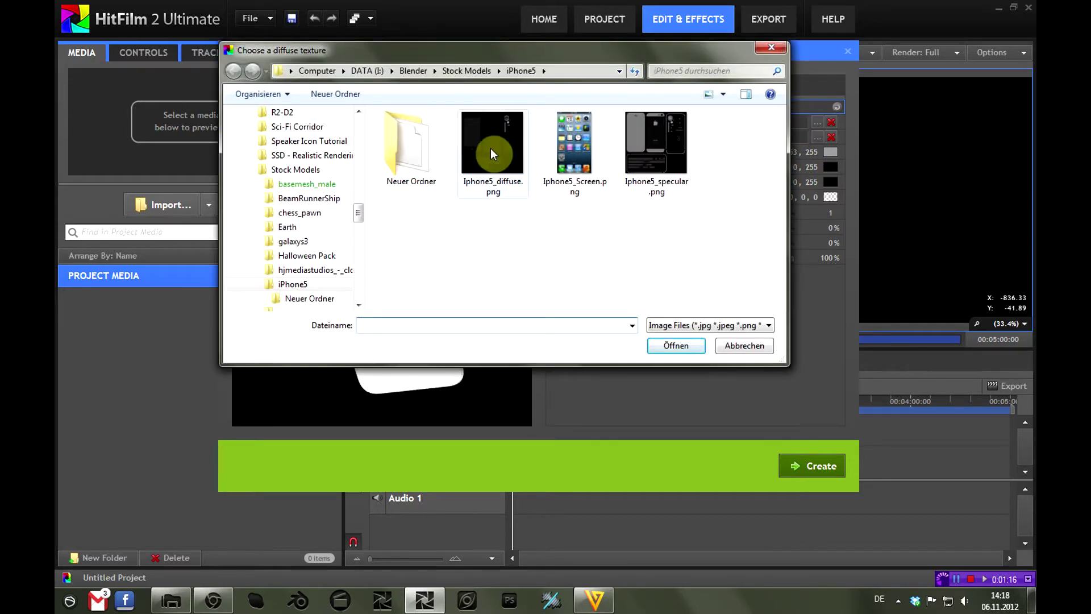
left_click(492, 157)
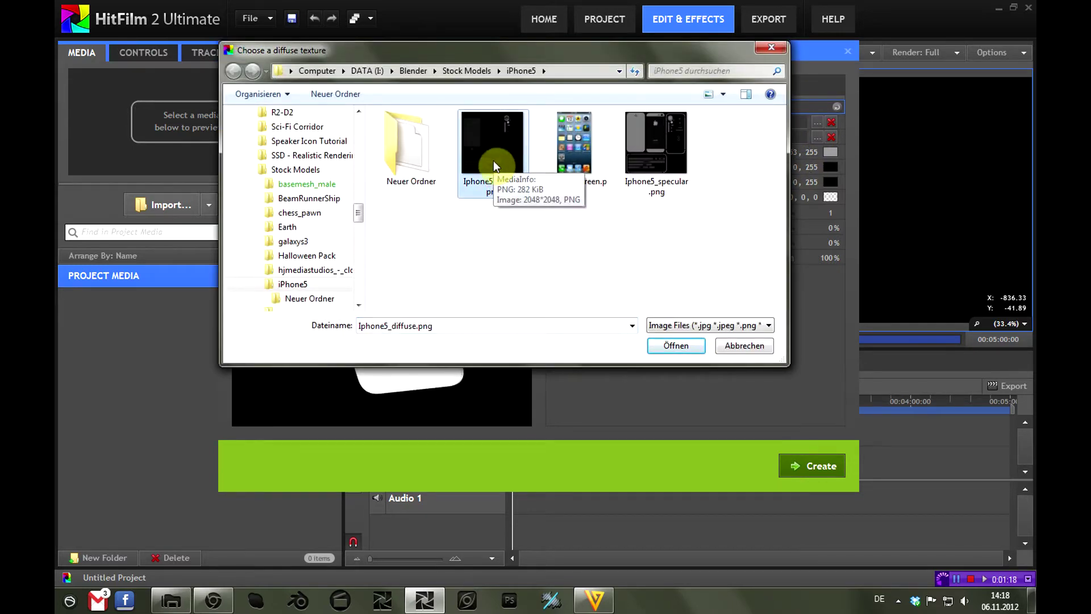
double_click(493, 162)
- Orbit the textured phone to view its back, camera and screen side
left_click_drag(494, 163, 392, 256)
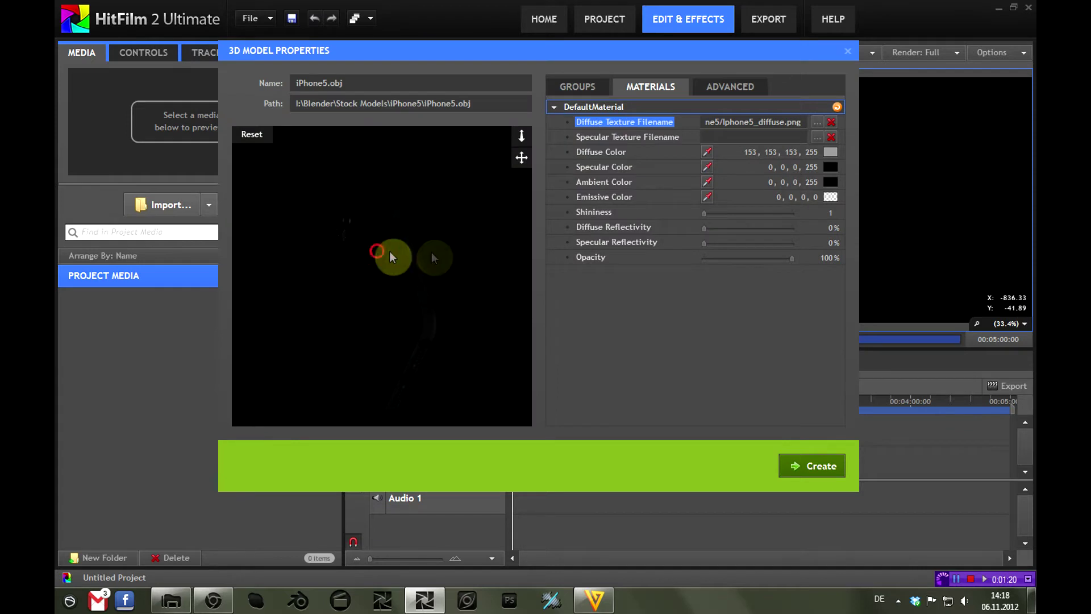
left_click_drag(465, 300, 374, 341)
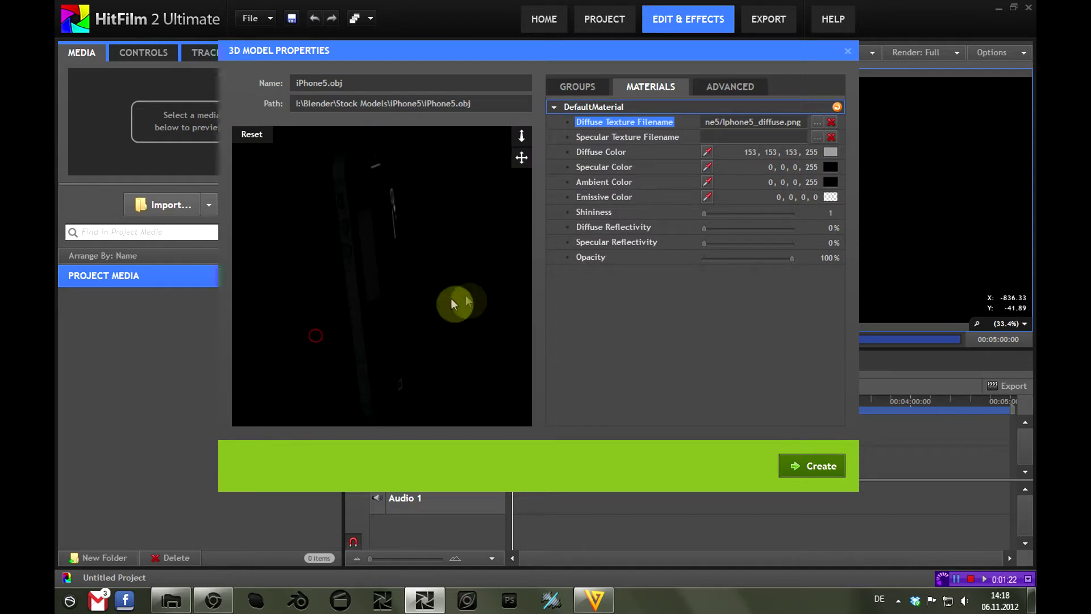
left_click_drag(453, 304, 323, 330)
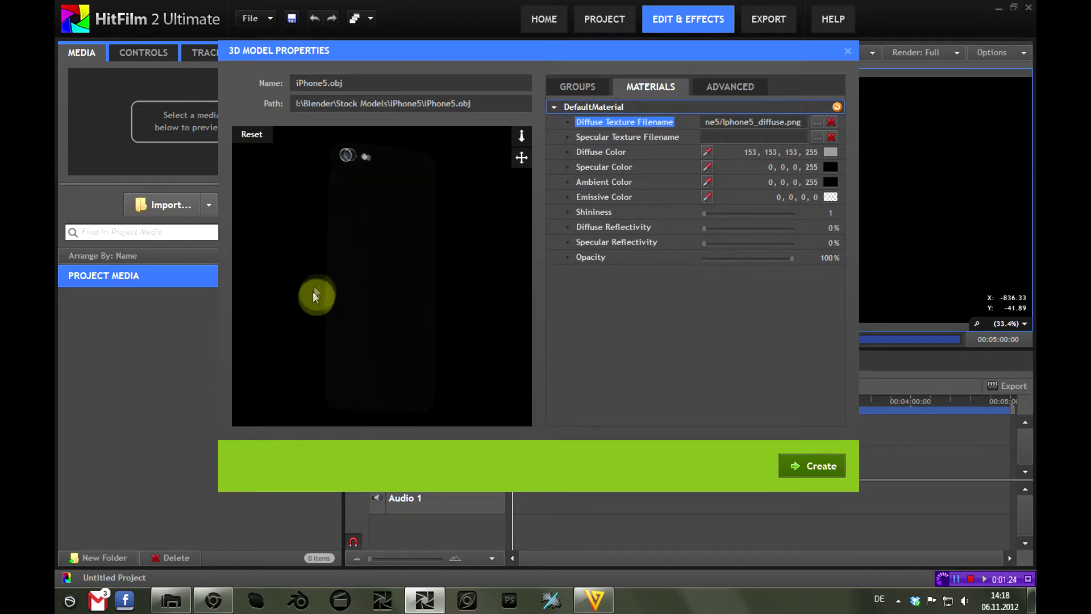
left_click_drag(385, 241, 394, 324)
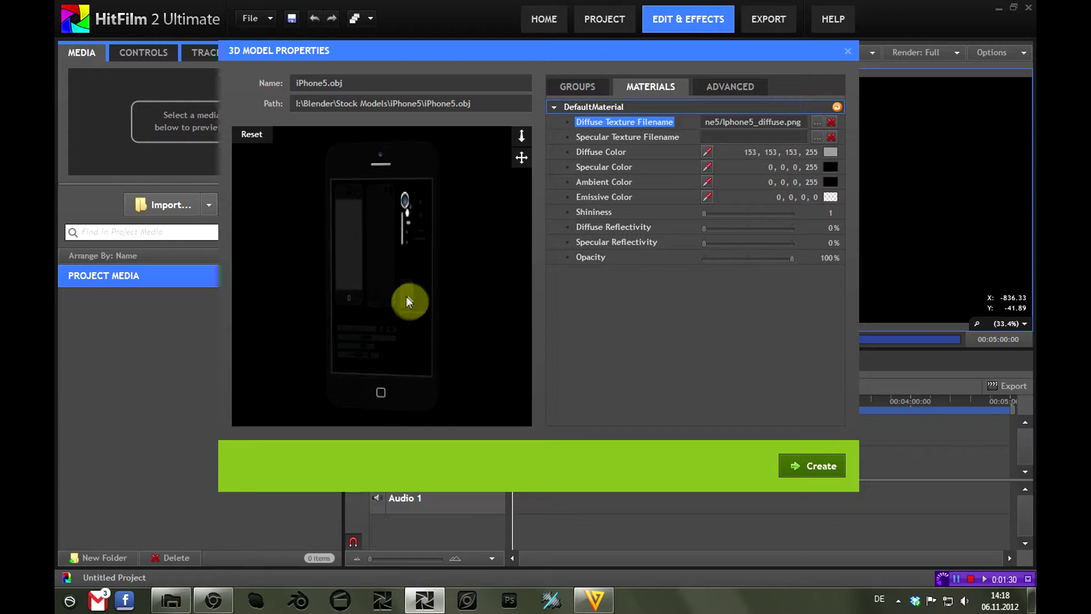
left_click(171, 600)
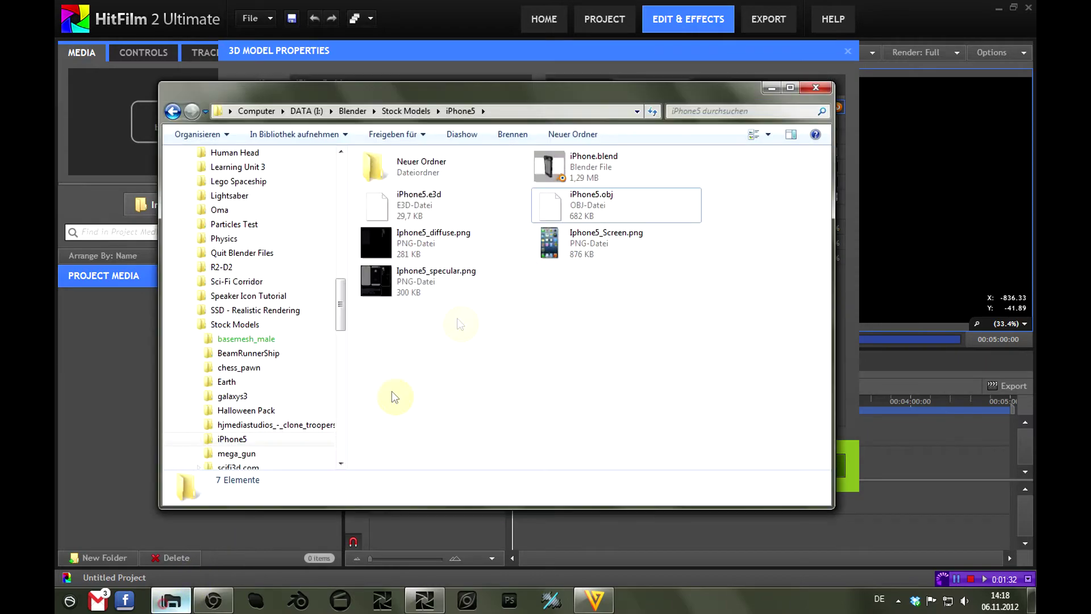
double_click(560, 254)
left_click(816, 29)
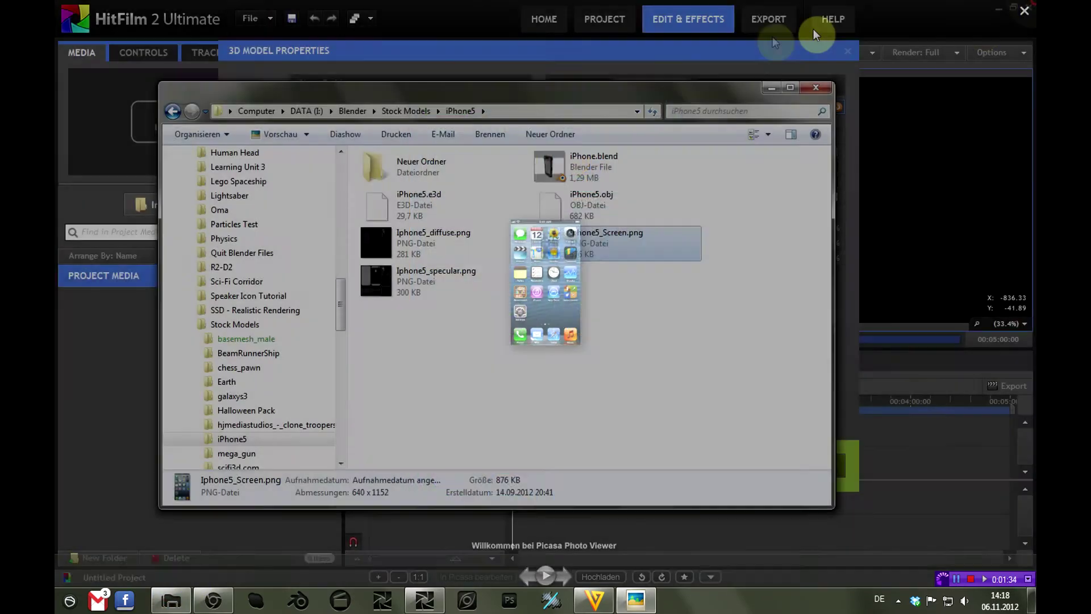
left_click(708, 56)
left_click(610, 108)
left_click(653, 289)
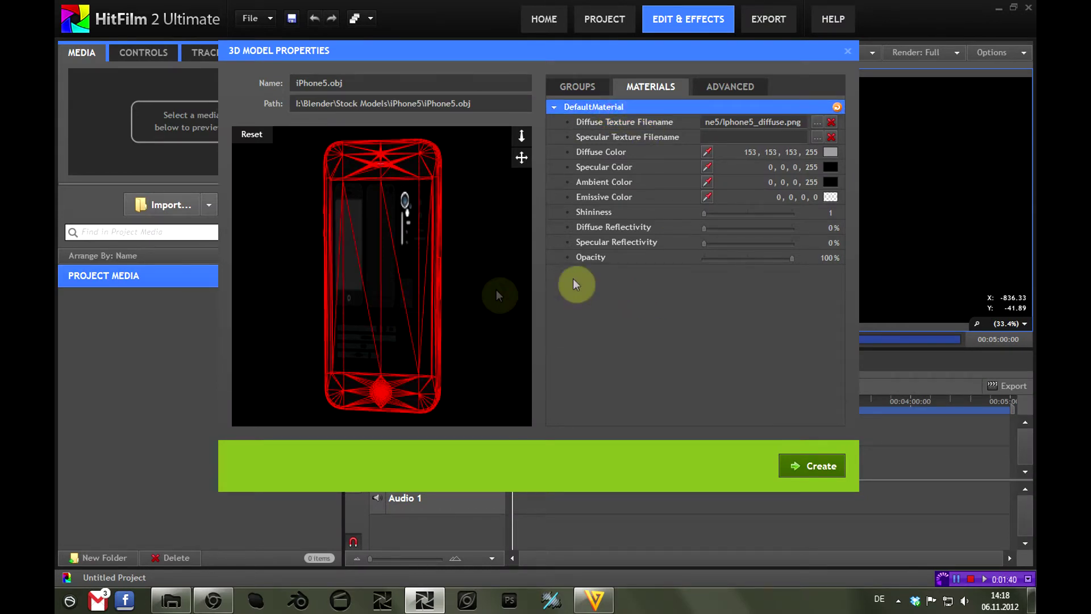
left_click(626, 122)
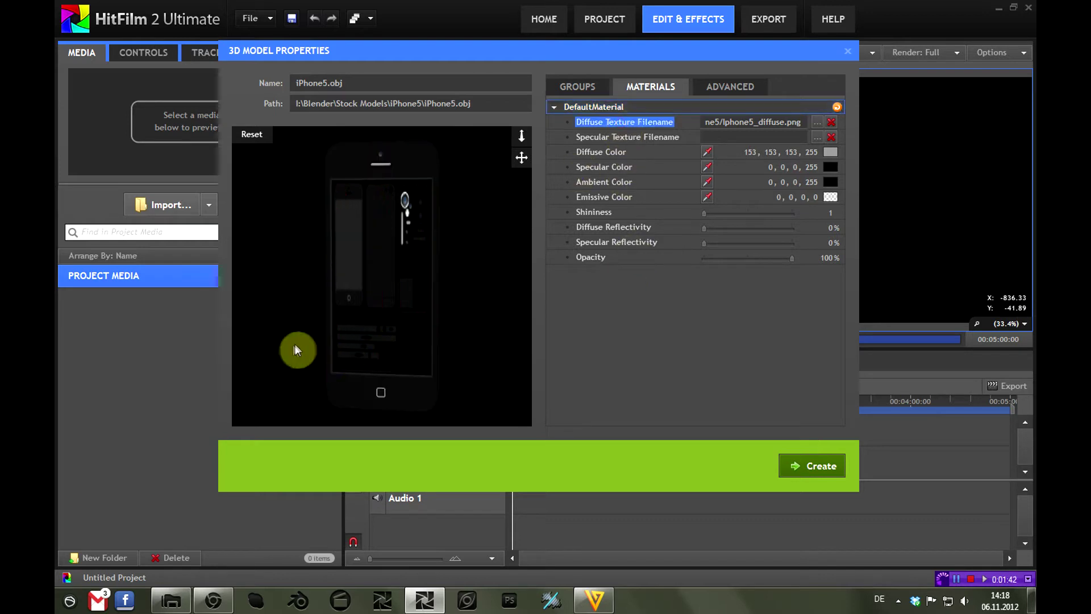
mouse_move(353, 324)
left_mouse_down()
mouse_move(409, 275)
mouse_move(480, 249)
mouse_move(390, 340)
mouse_move(312, 236)
left_mouse_up()
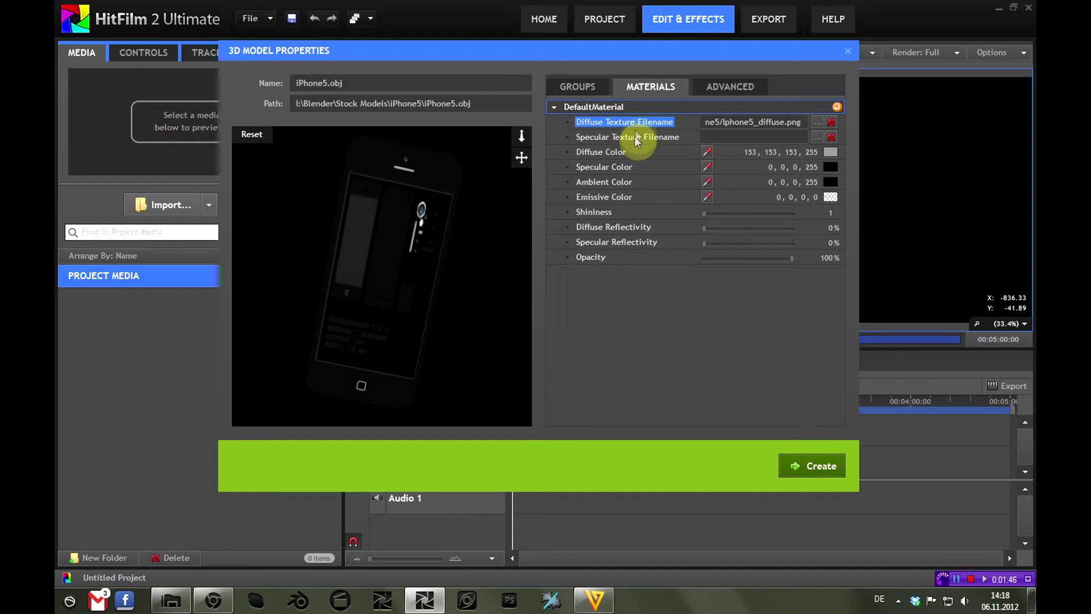
mouse_move(489, 258)
left_mouse_down()
mouse_move(417, 260)
mouse_move(499, 262)
mouse_move(383, 309)
mouse_move(507, 269)
left_mouse_up()
left_click_drag(352, 309, 336, 300)
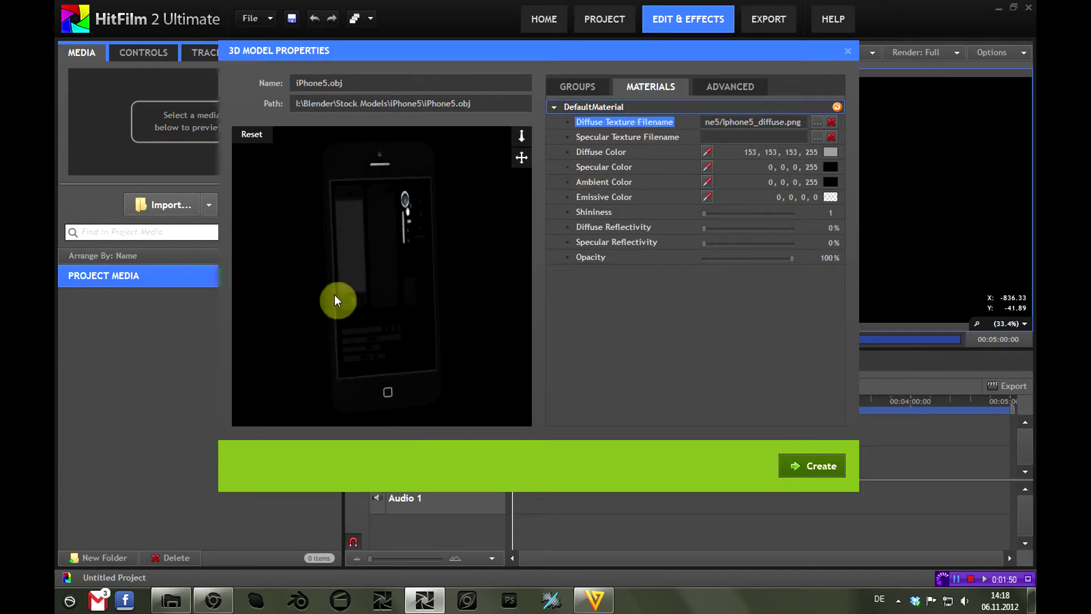
left_click(171, 600)
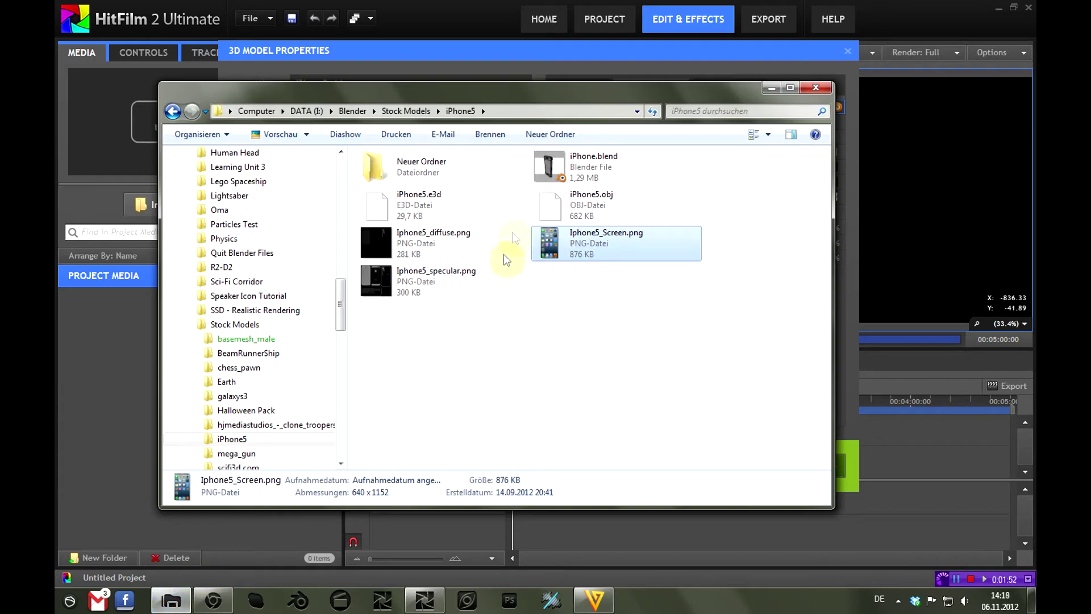
left_click(622, 213)
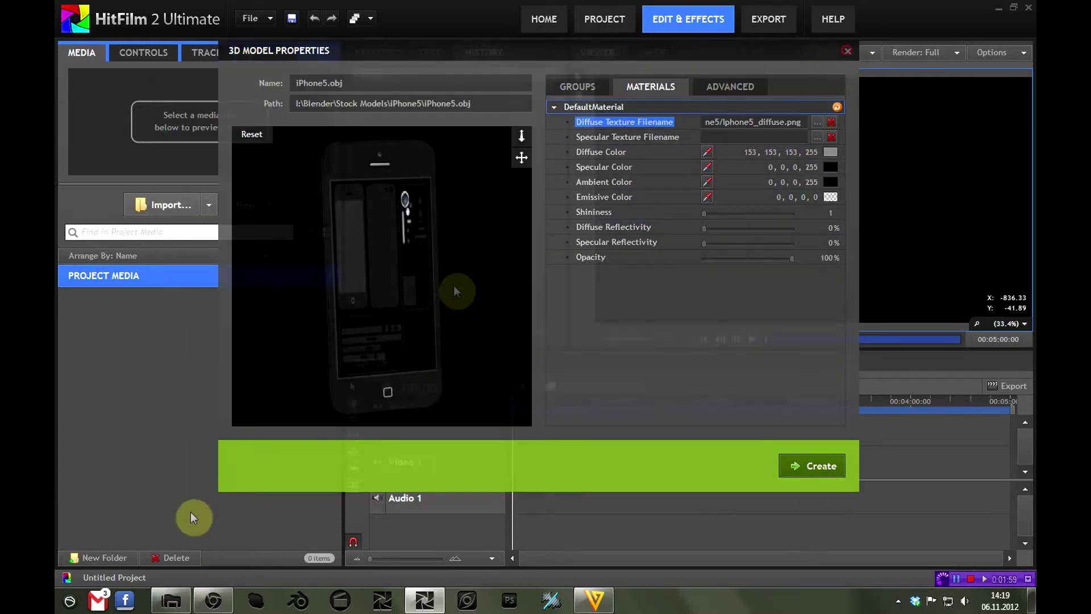
- Close the model properties and open Stock Models > Halloween Pack > Halloween_Pack
left_click(170, 600)
key("BackSpace")
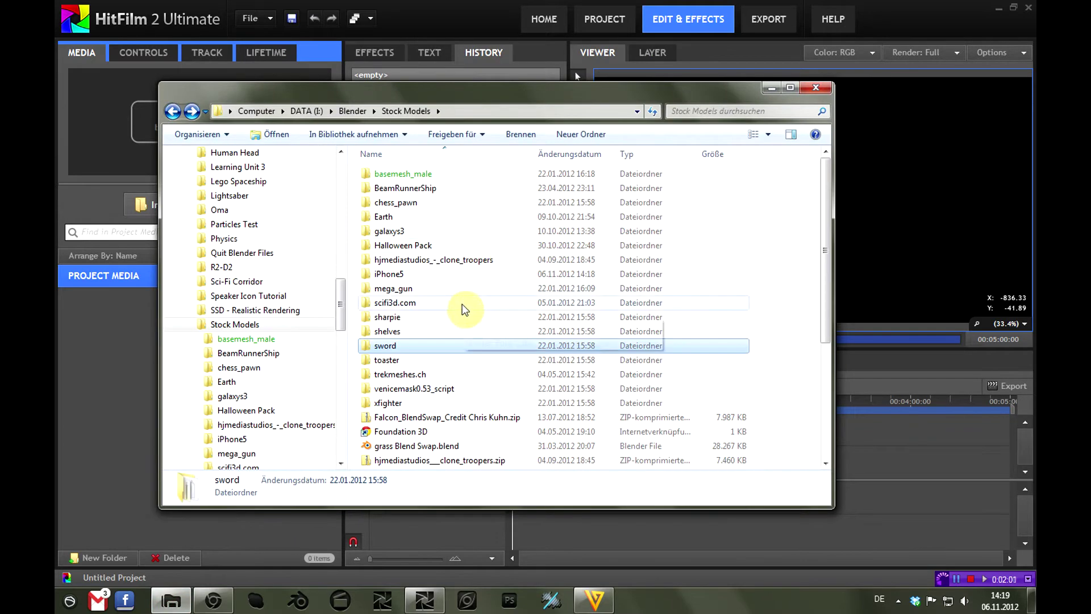
double_click(432, 244)
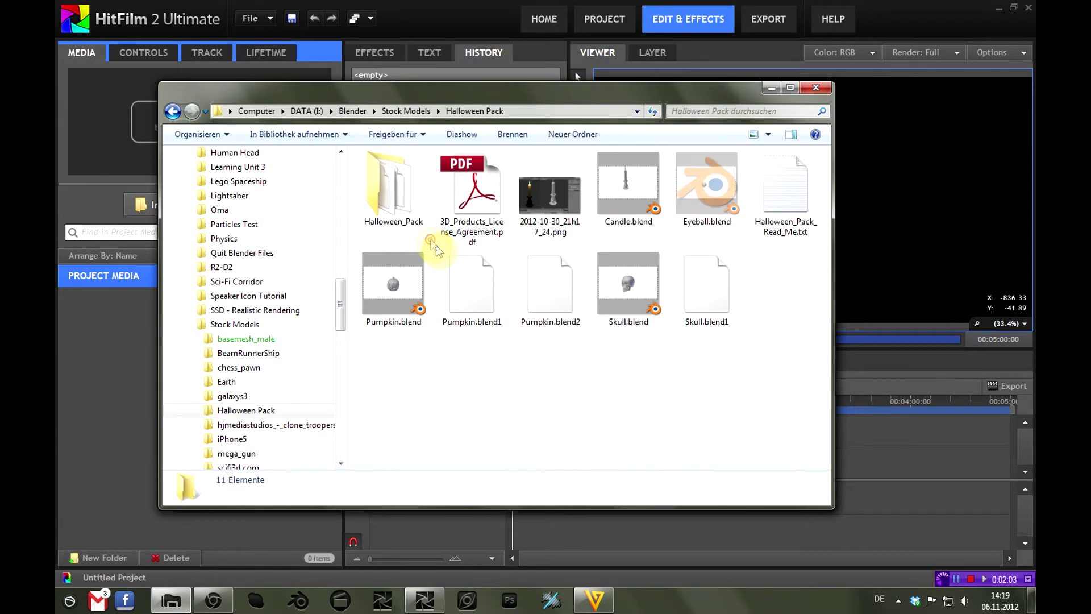
double_click(393, 208)
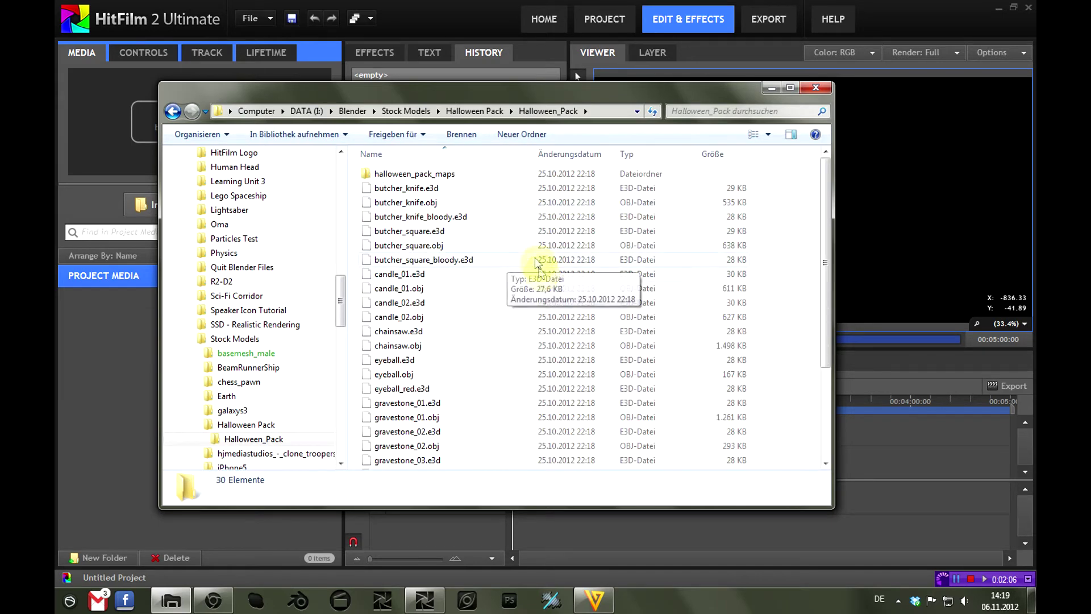
- Browse the Halloween_Pack models and the halloween_pack_maps texture folder, then return
scroll(500, 211, "down", 3)
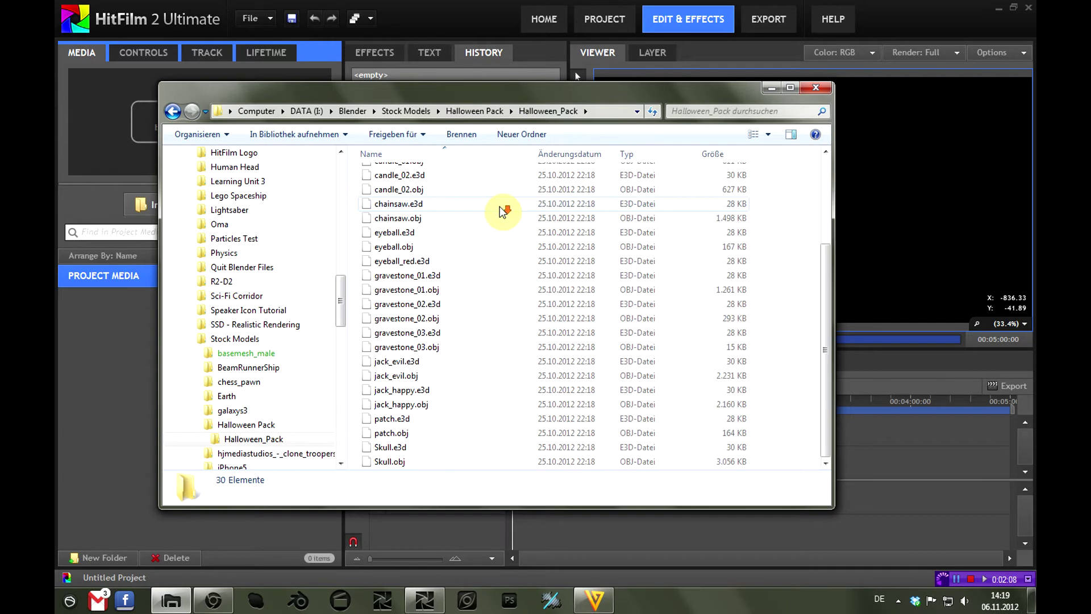
scroll(490, 289, "up", 3)
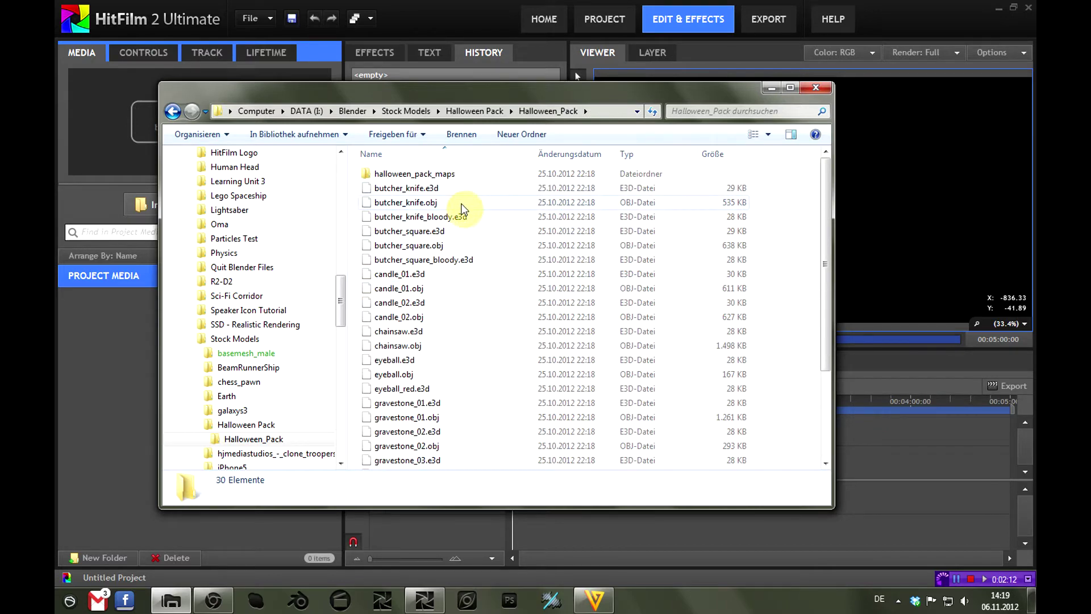
scroll(461, 208, "down", 3)
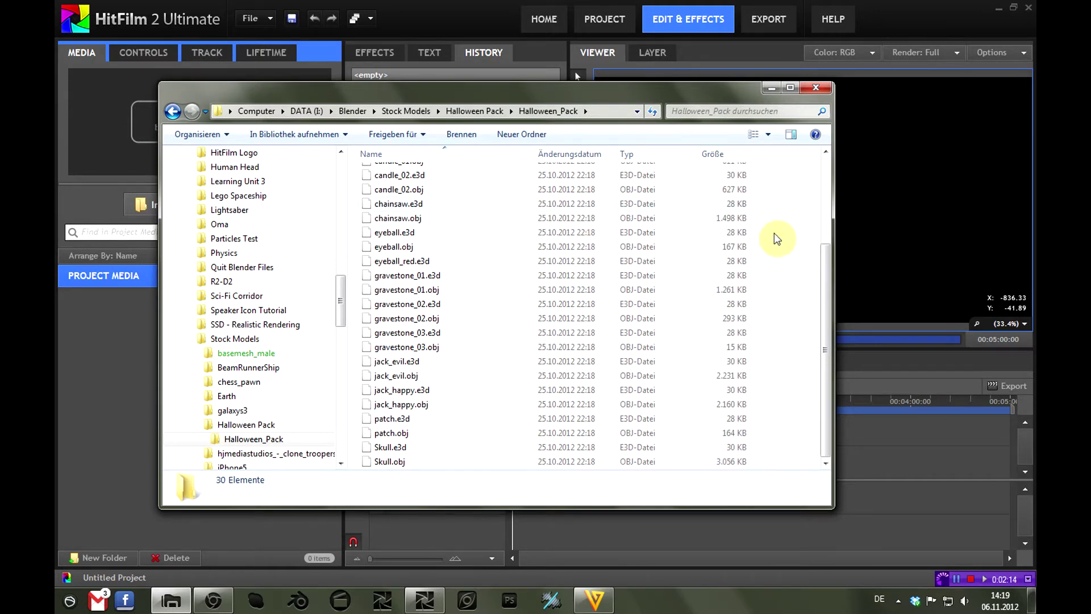
left_click_drag(824, 285, 820, 202)
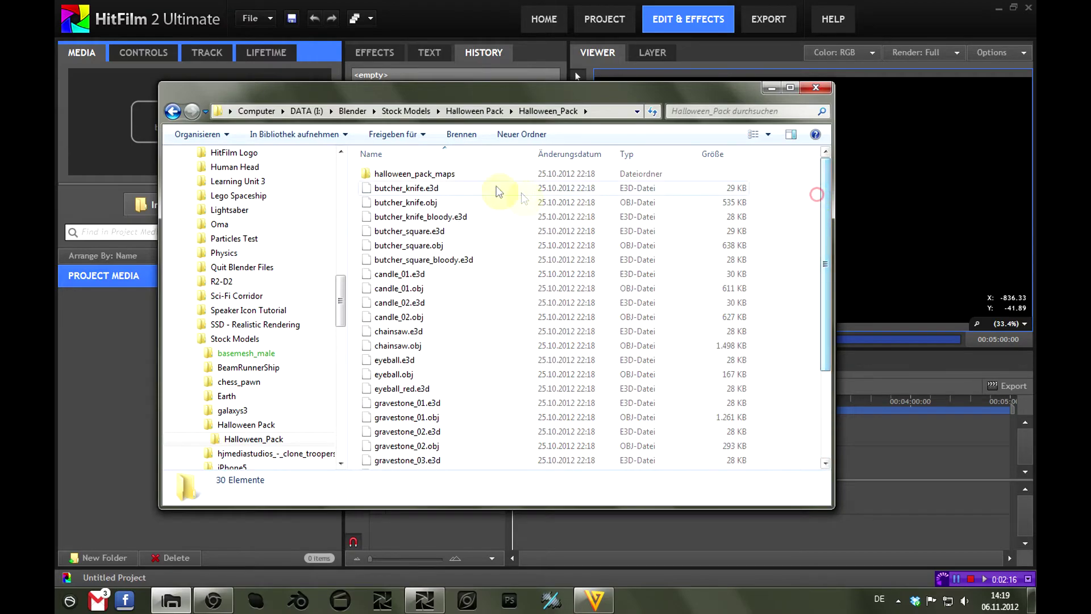
double_click(472, 173)
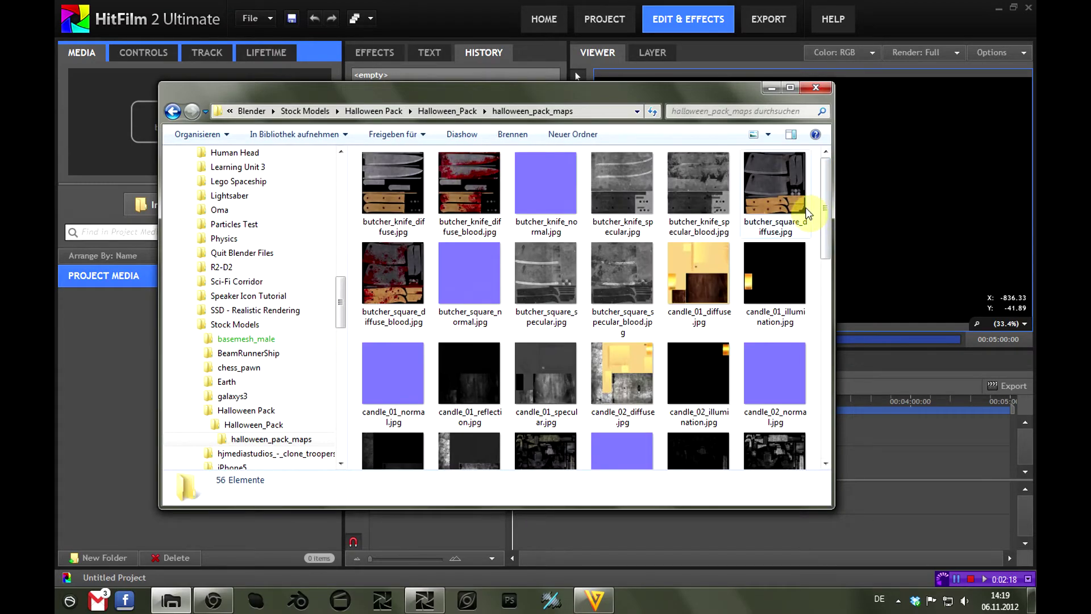
mouse_move(825, 194)
left_mouse_down()
mouse_move(816, 292)
mouse_move(818, 175)
left_mouse_up()
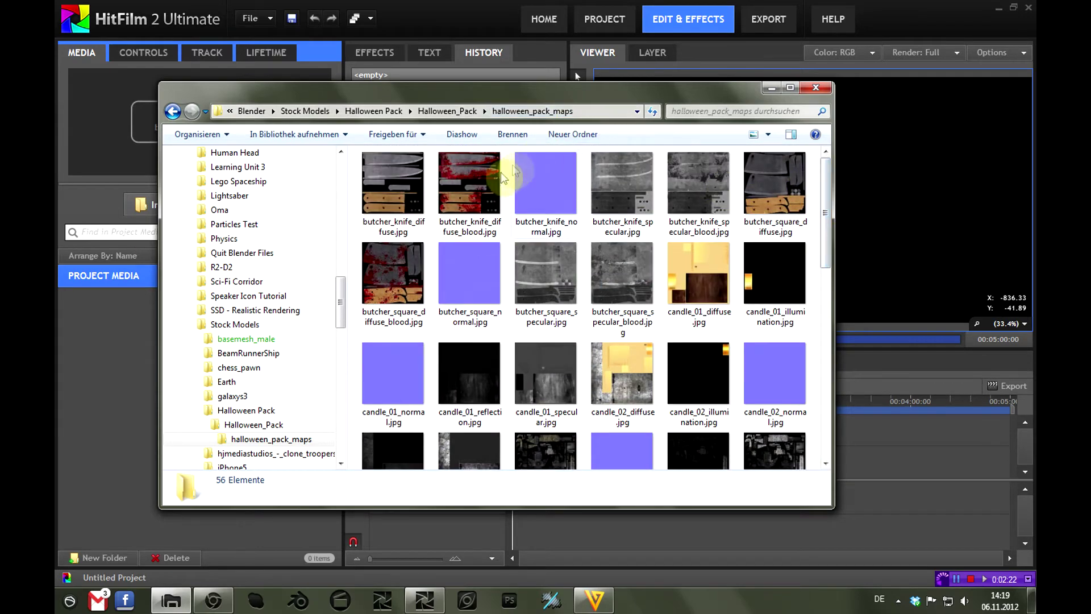
key("BackSpace")
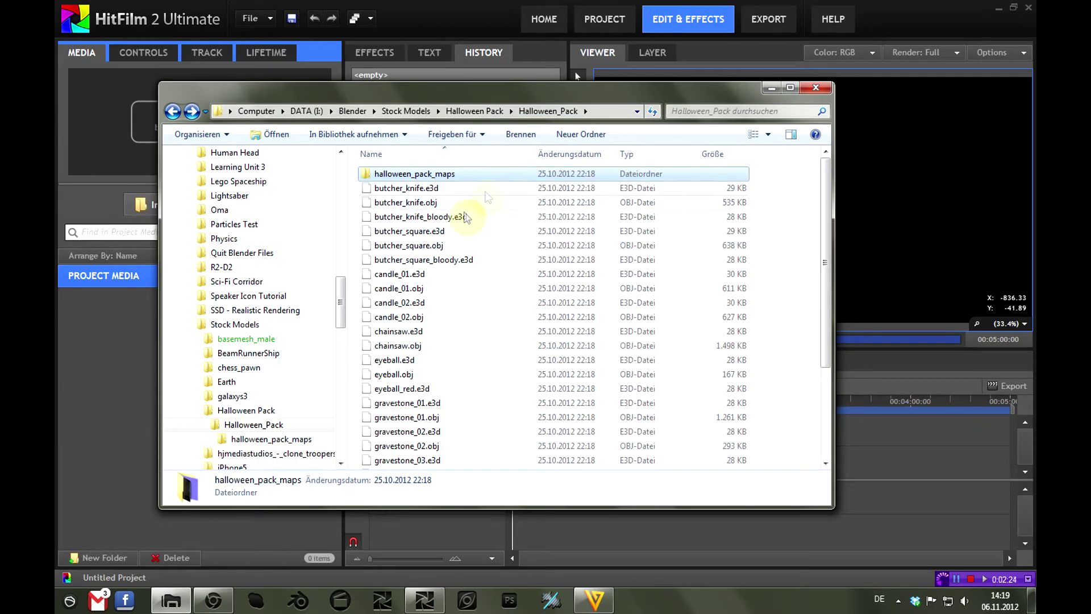
left_click(453, 6)
- Import jack_evil.obj from Stock Models > Halloween Pack > Halloween_Pack as a 3D model
left_click(208, 205)
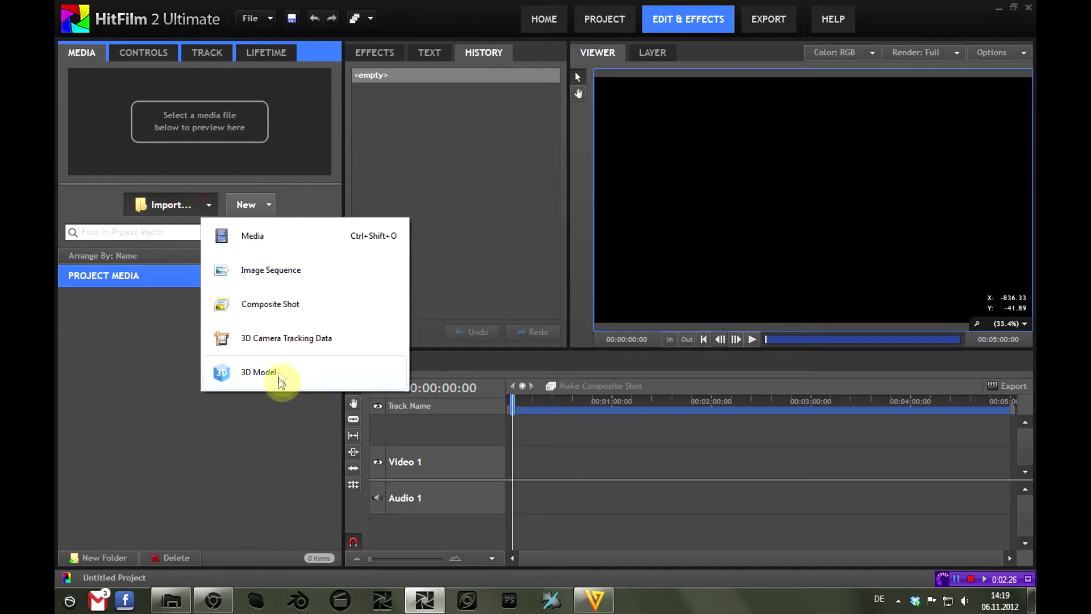
left_click(278, 377)
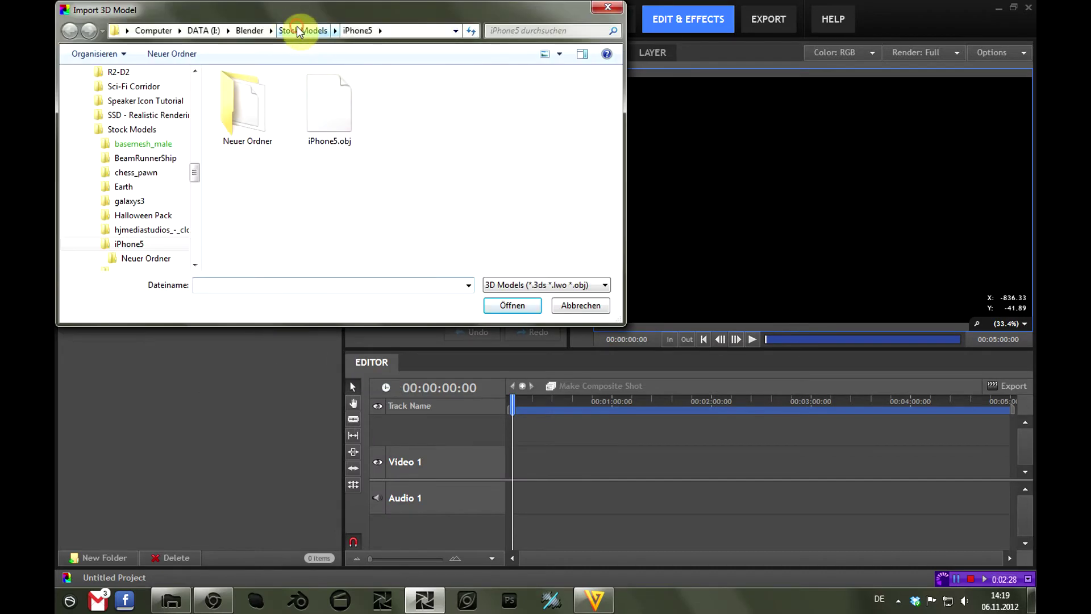
left_click(303, 30)
double_click(290, 163)
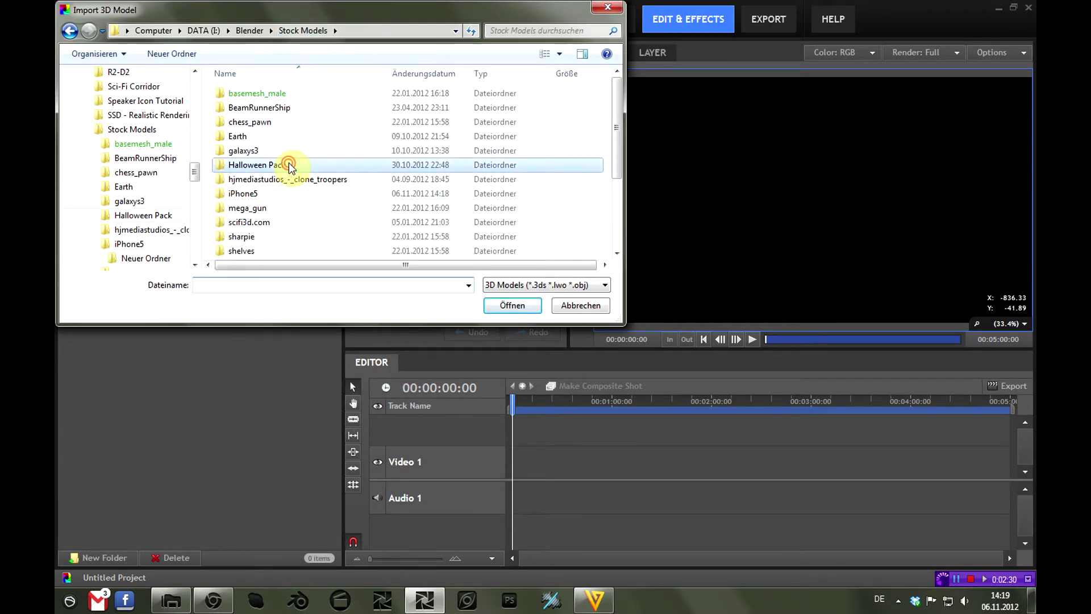
double_click(245, 105)
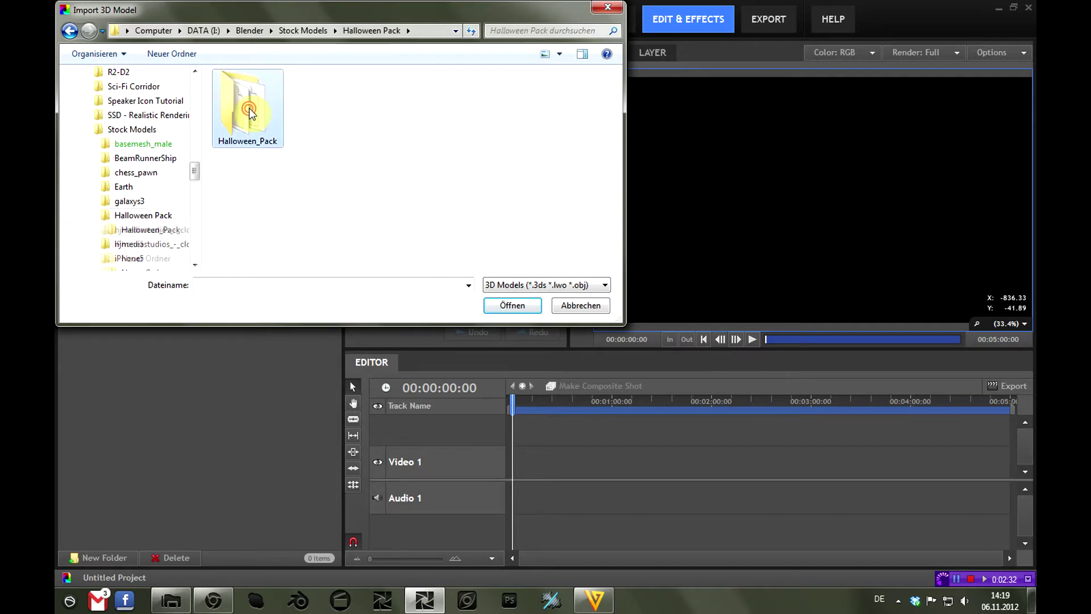
left_click_drag(623, 110, 616, 168)
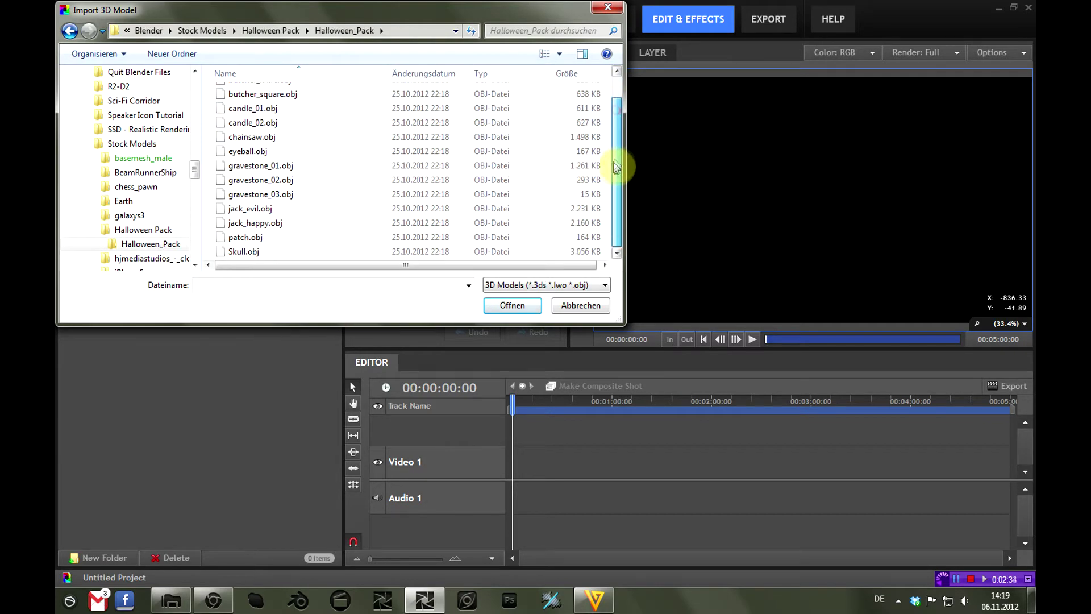
double_click(287, 209)
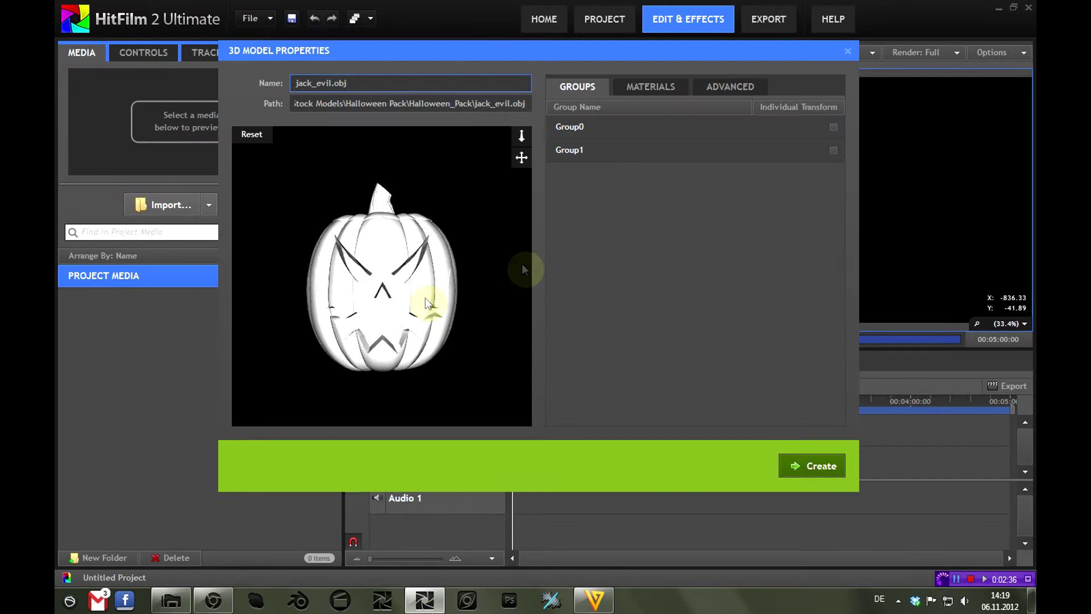
- Show the pumpkin's DefaultMaterial properties while orbiting the preview
left_click_drag(431, 296, 387, 274)
left_click(644, 90)
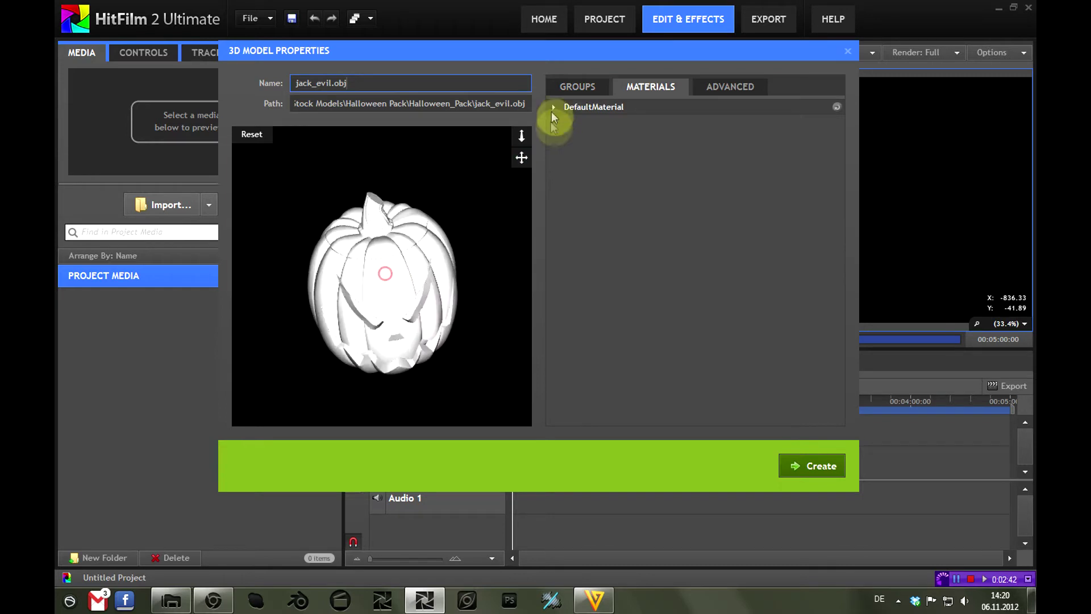
left_click(553, 106)
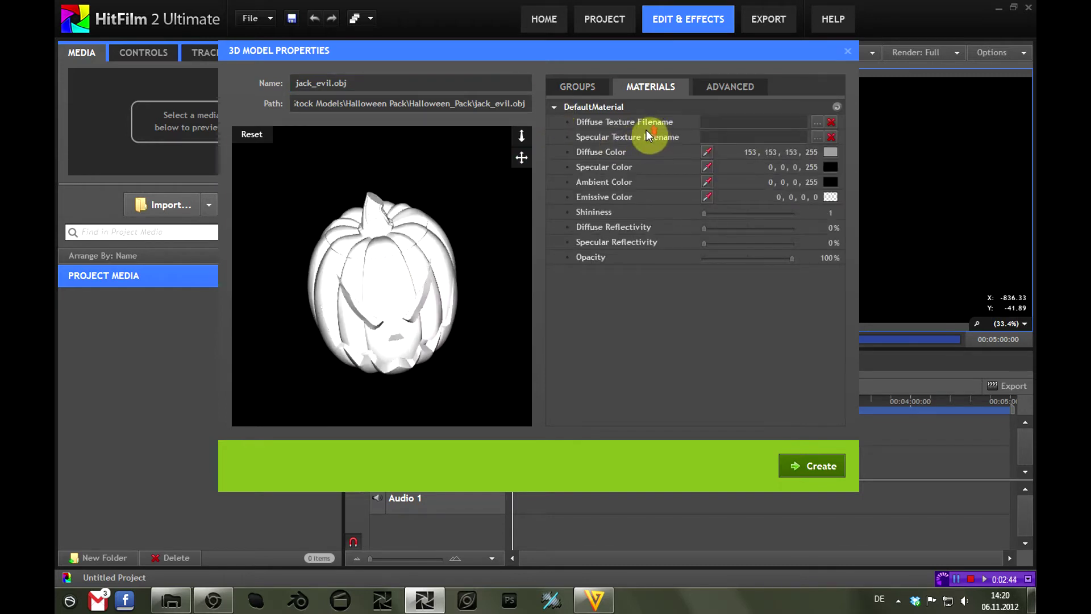
left_click_drag(356, 293, 453, 302)
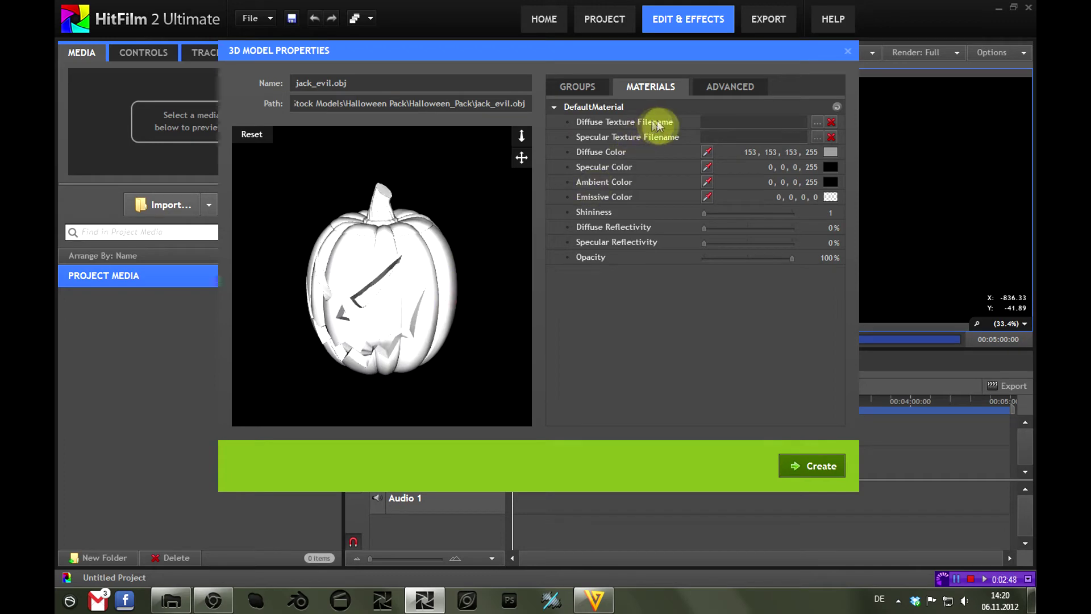
- Set halloween_pack_maps/jack_evil_diffuse.jpg as the DefaultMaterial diffuse texture
left_click(817, 122)
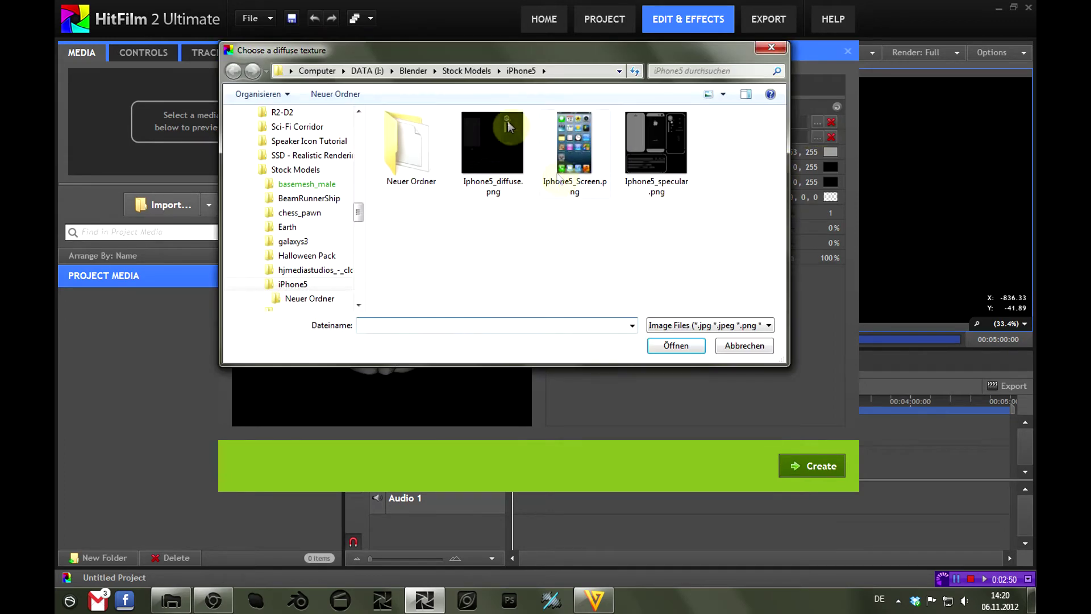
left_click(416, 154)
double_click(417, 155)
left_click(427, 70)
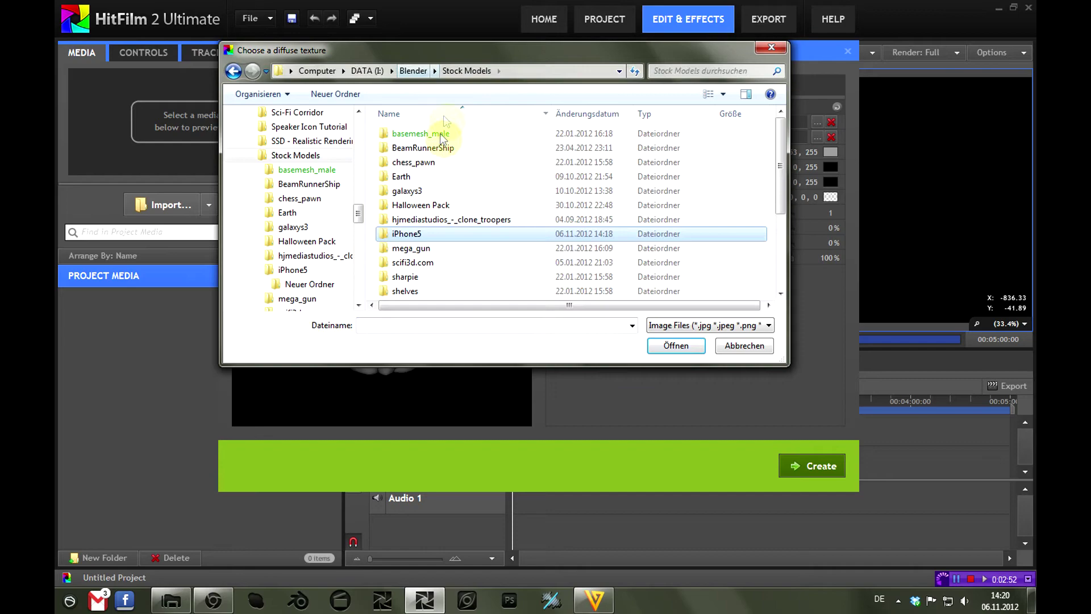
double_click(438, 208)
double_click(426, 146)
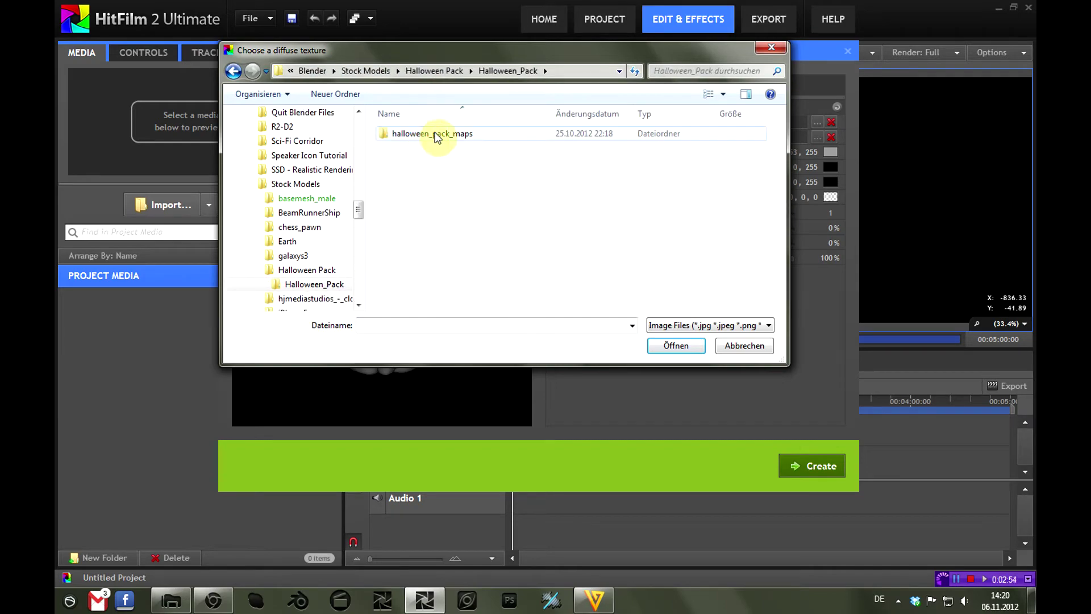
double_click(426, 134)
left_click_drag(780, 139, 770, 247)
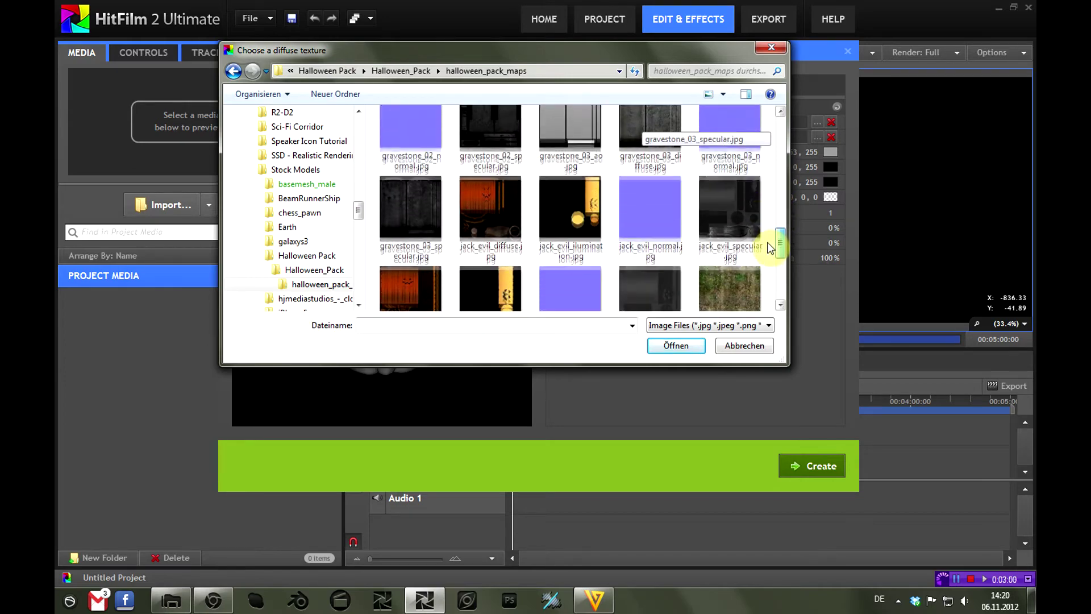
double_click(494, 228)
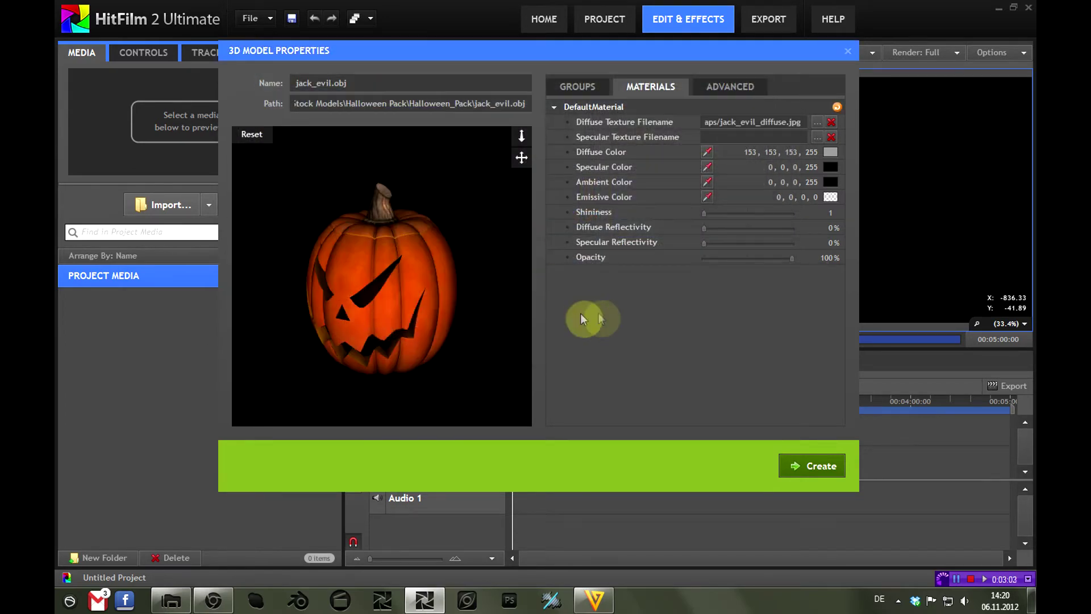
- Orbit the textured pumpkin to view it from above
left_click_drag(347, 292, 381, 260)
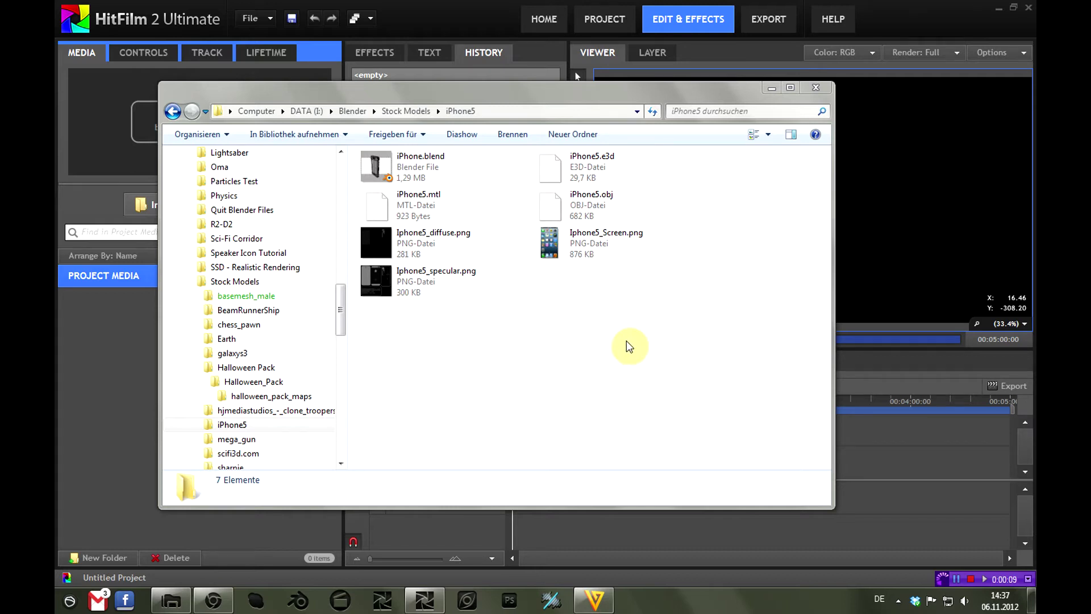
- Preview the Iphone5_specular.png texture image from the iPhone5 folder
left_click(605, 357)
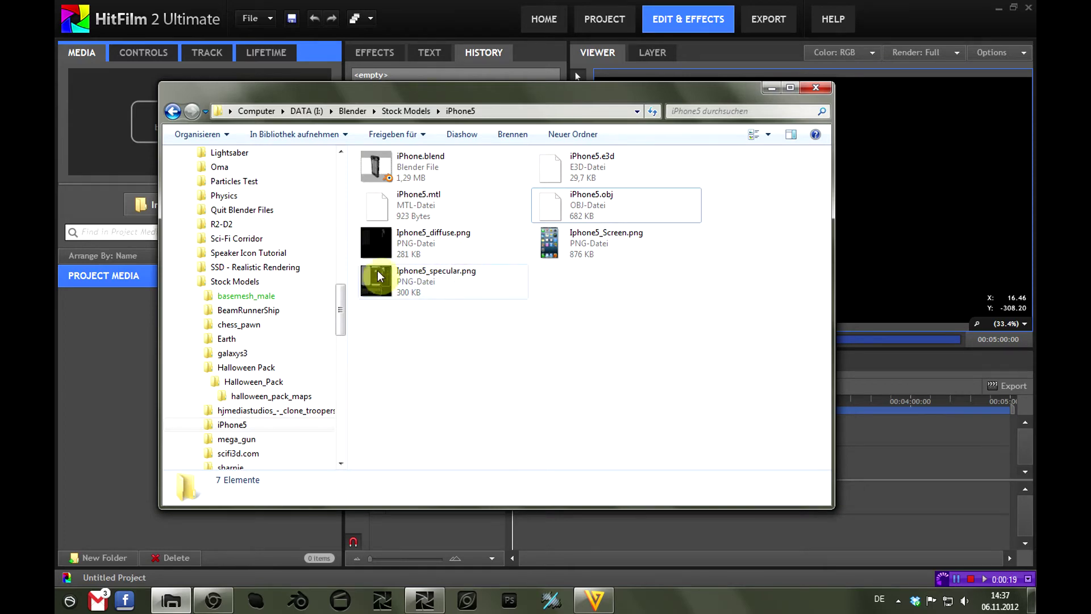
double_click(451, 282)
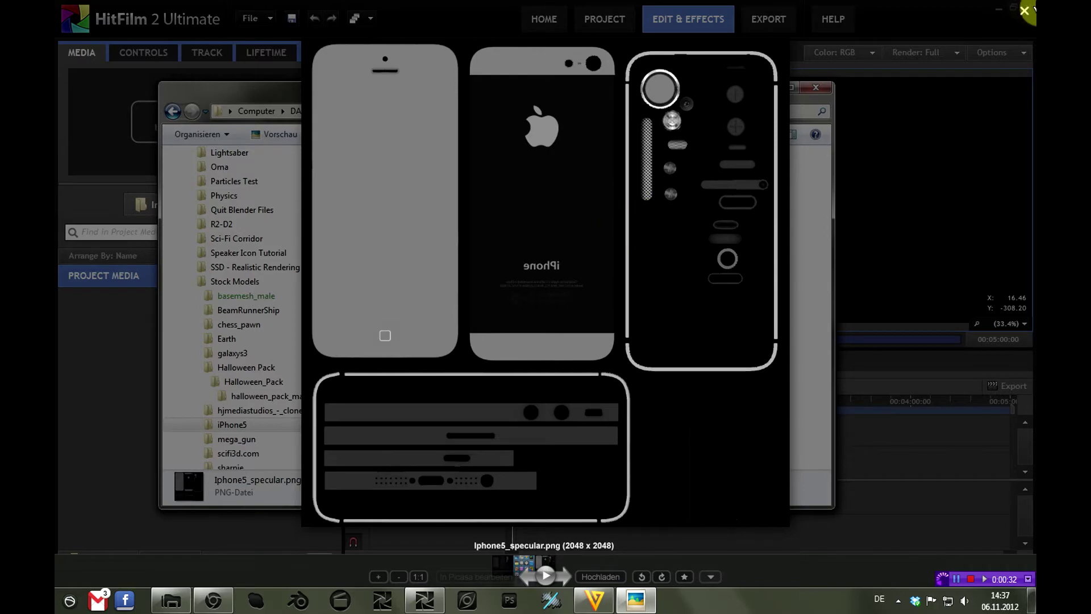
left_click(1025, 10)
- Close the Explorer windows and bring up HitFilm's import options
left_click(567, 318)
key("Escape")
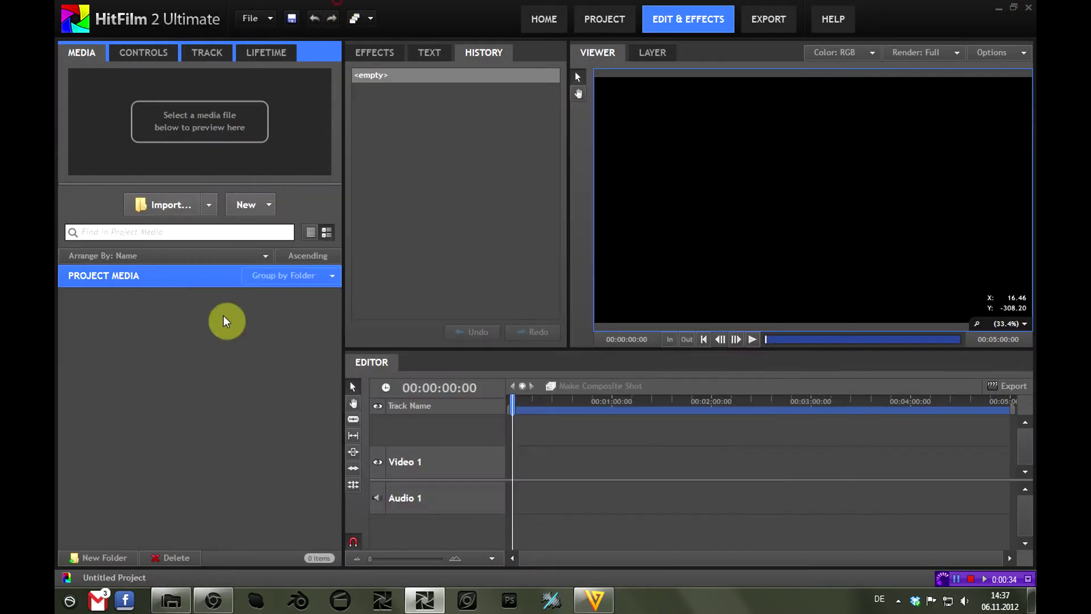
left_click(209, 205)
- Import iPhone5.obj as a 3D model and orbit the preview to view its back
left_click(265, 370)
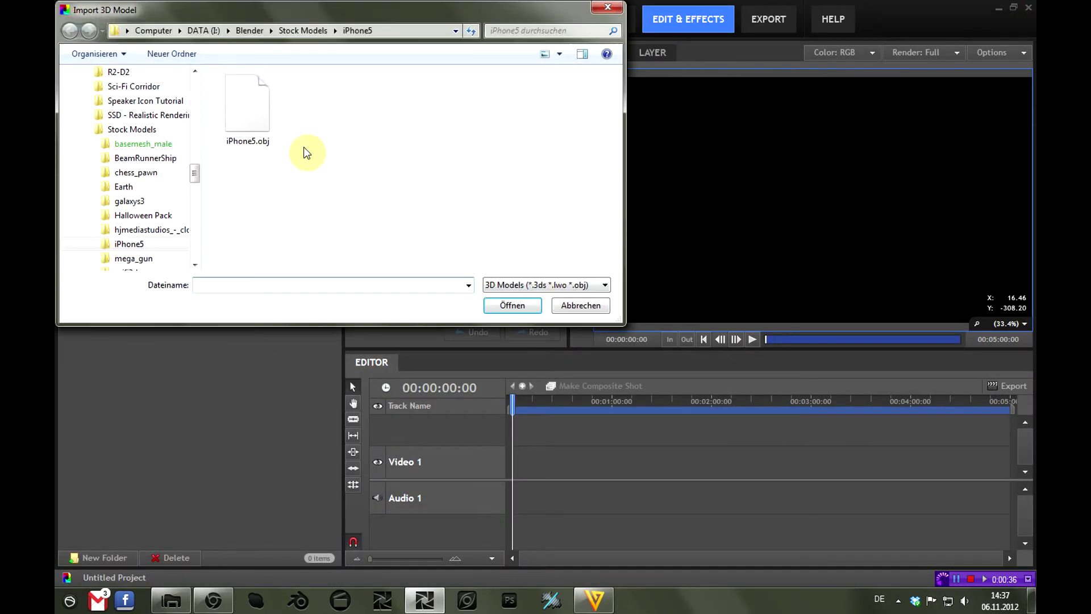
double_click(266, 128)
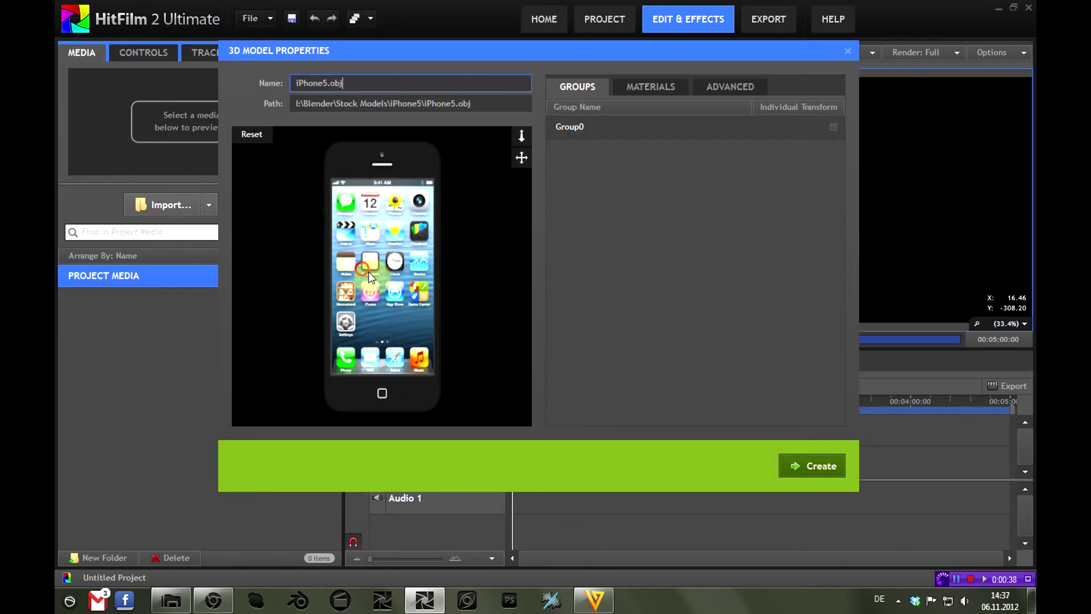
left_click_drag(369, 271, 319, 297)
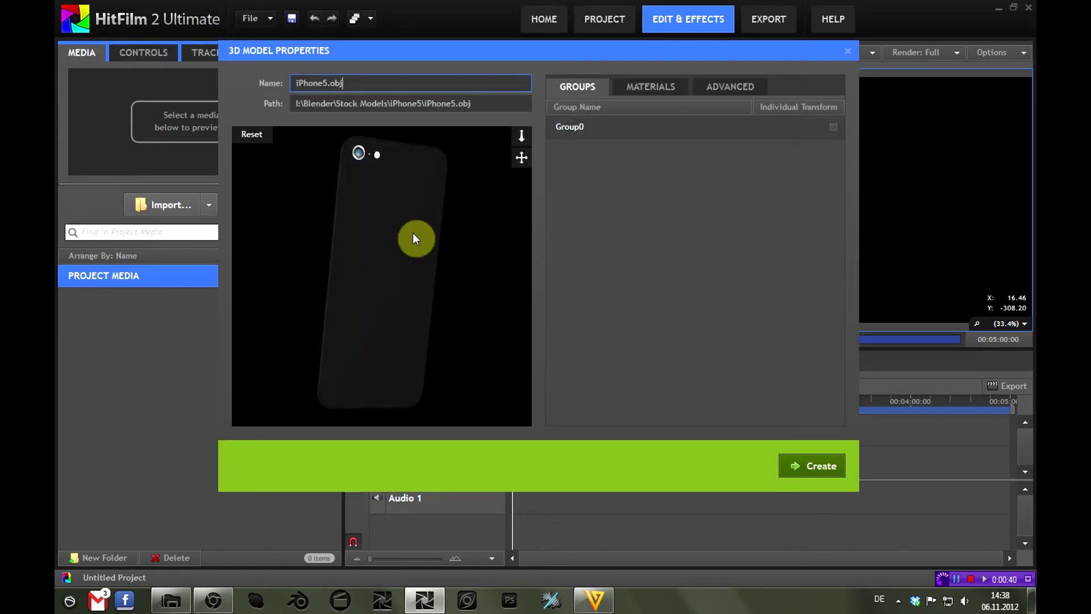
left_click_drag(439, 215, 390, 330)
- Reopen the iPhone5 folder and select Iphone5_specular.png among the textures
left_click(171, 600)
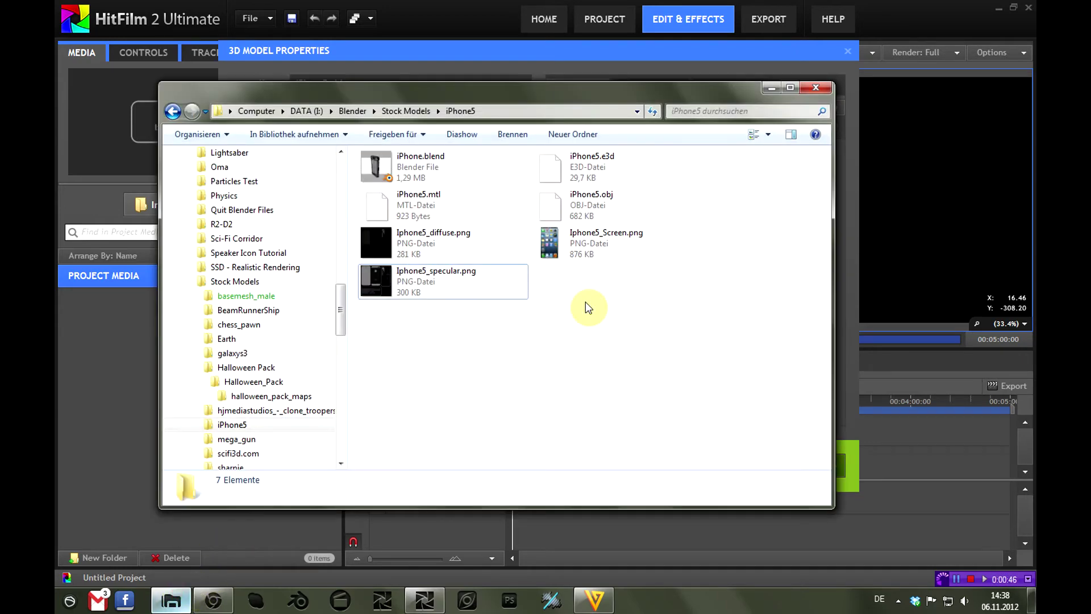
left_click(452, 289)
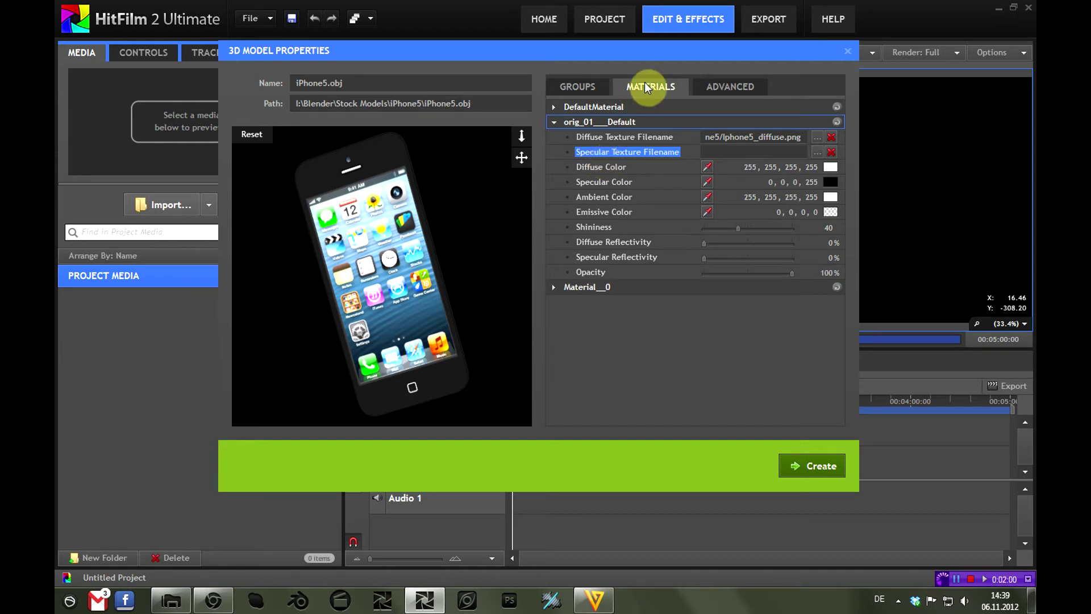
- Assign Iphone5_specular.png as orig_01___Default's specular texture and check the phone's reflections
left_click(743, 152)
left_click(816, 152)
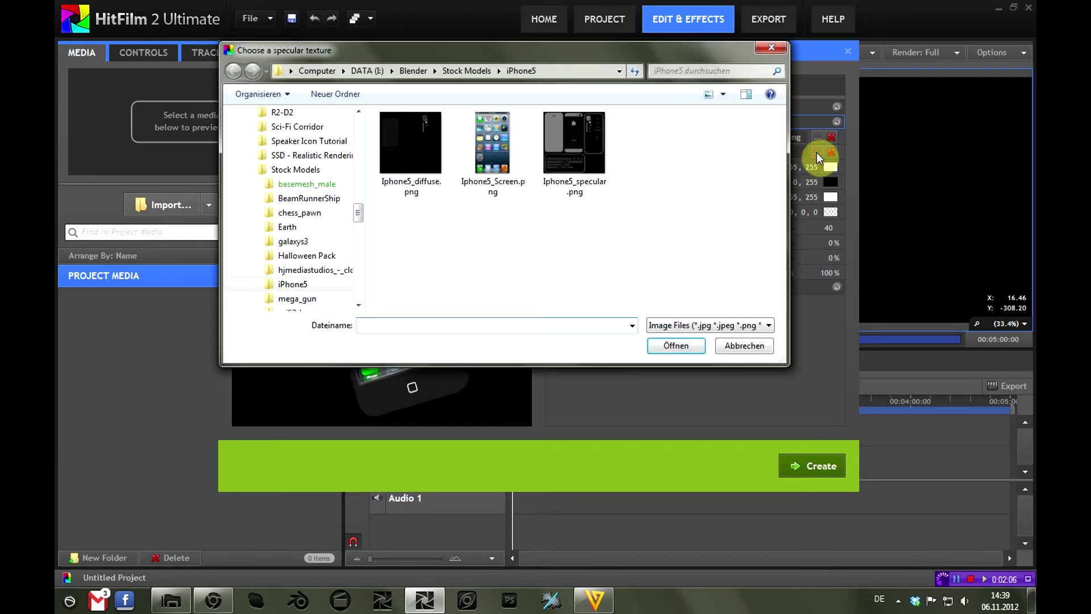
double_click(575, 165)
mouse_move(367, 296)
left_mouse_down()
mouse_move(500, 248)
mouse_move(395, 254)
mouse_move(350, 183)
mouse_move(388, 200)
mouse_move(353, 250)
mouse_move(362, 284)
mouse_move(374, 283)
left_mouse_up()
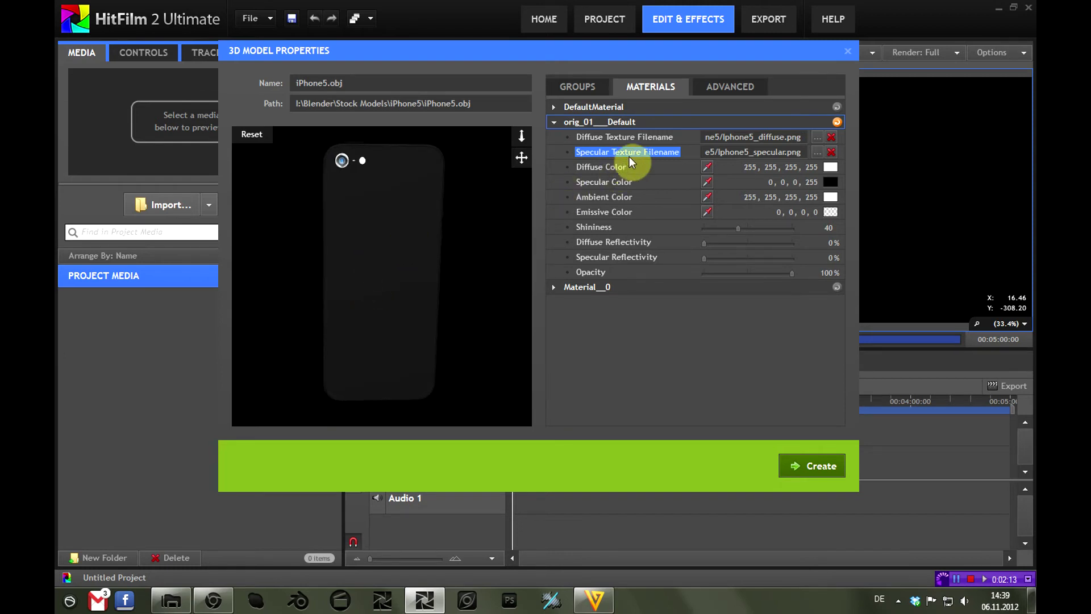
mouse_move(305, 295)
left_mouse_down()
mouse_move(454, 282)
mouse_move(306, 278)
left_mouse_up()
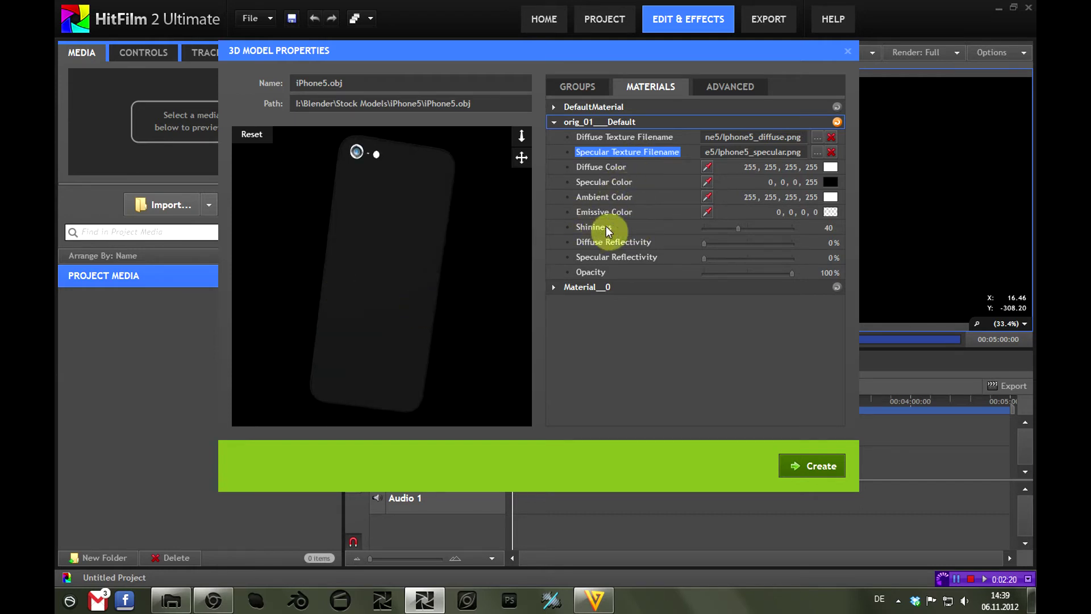
- Set the body's specular colour to pure white 255, 255, 255 and check the shading
left_click(831, 183)
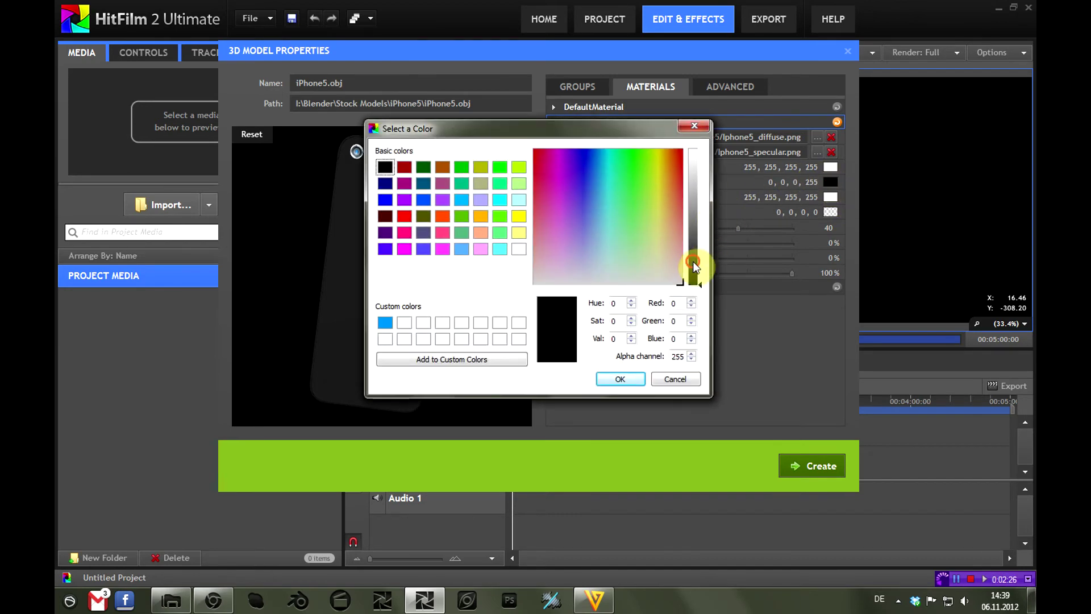
left_click_drag(699, 267, 696, 199)
left_click(632, 379)
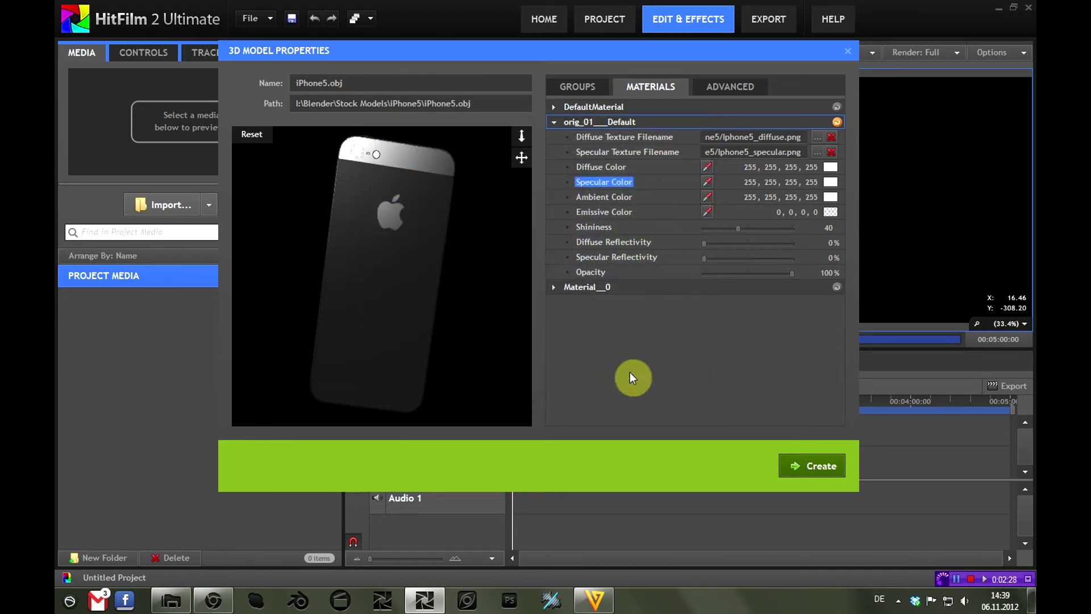
left_click_drag(424, 285, 392, 280)
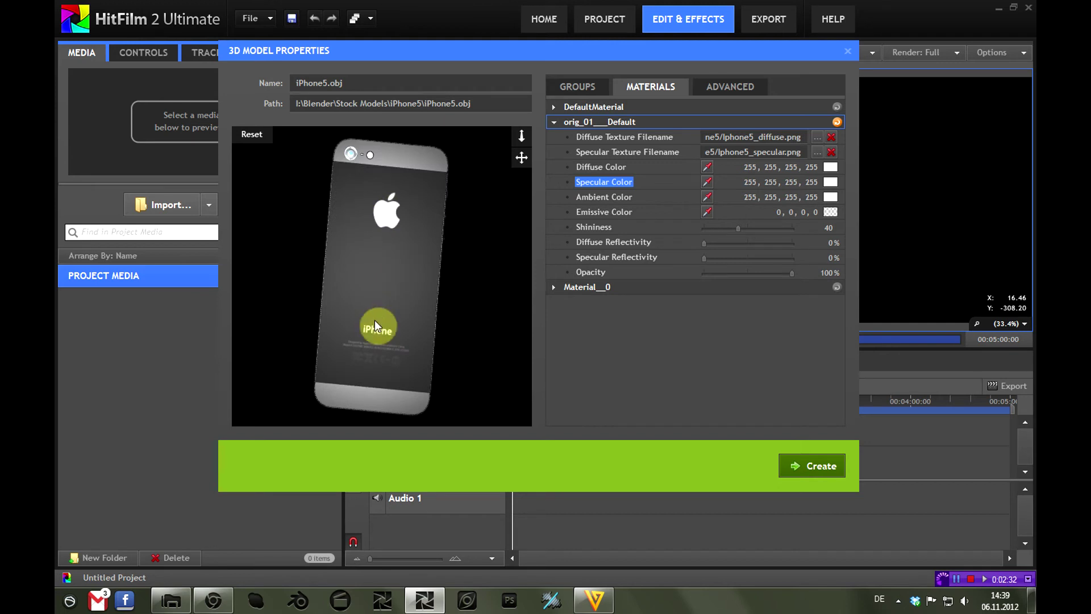
left_click_drag(374, 233, 417, 372)
left_click_drag(418, 360, 379, 214)
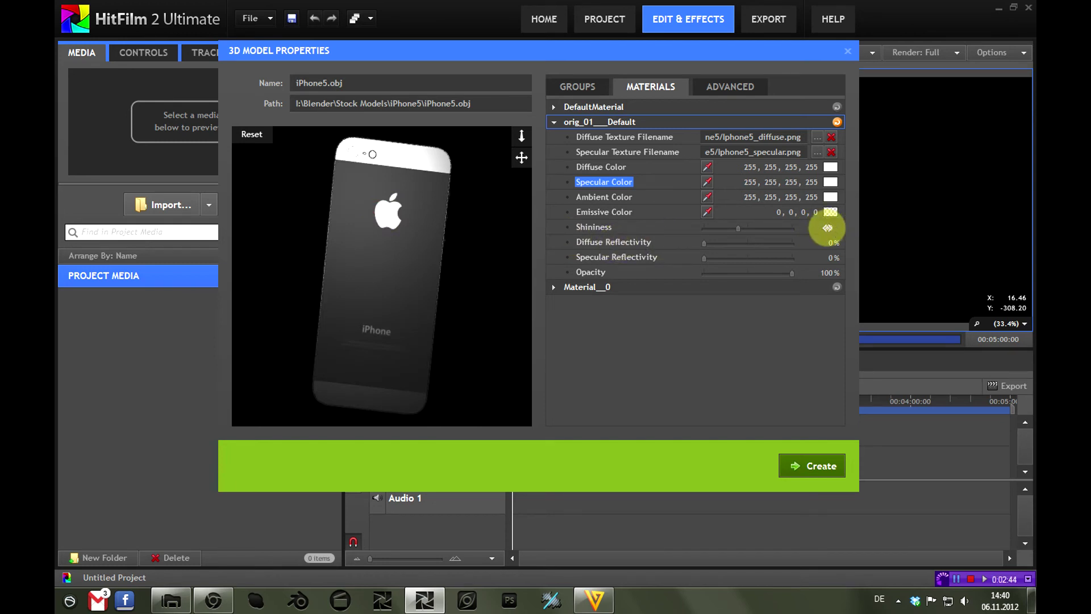
- Lower the body material's Shininess to 40 and inspect the screen from the front
mouse_move(845, 228)
left_mouse_down()
mouse_move(896, 227)
mouse_move(738, 232)
mouse_move(867, 231)
mouse_move(828, 234)
mouse_move(838, 235)
left_mouse_up()
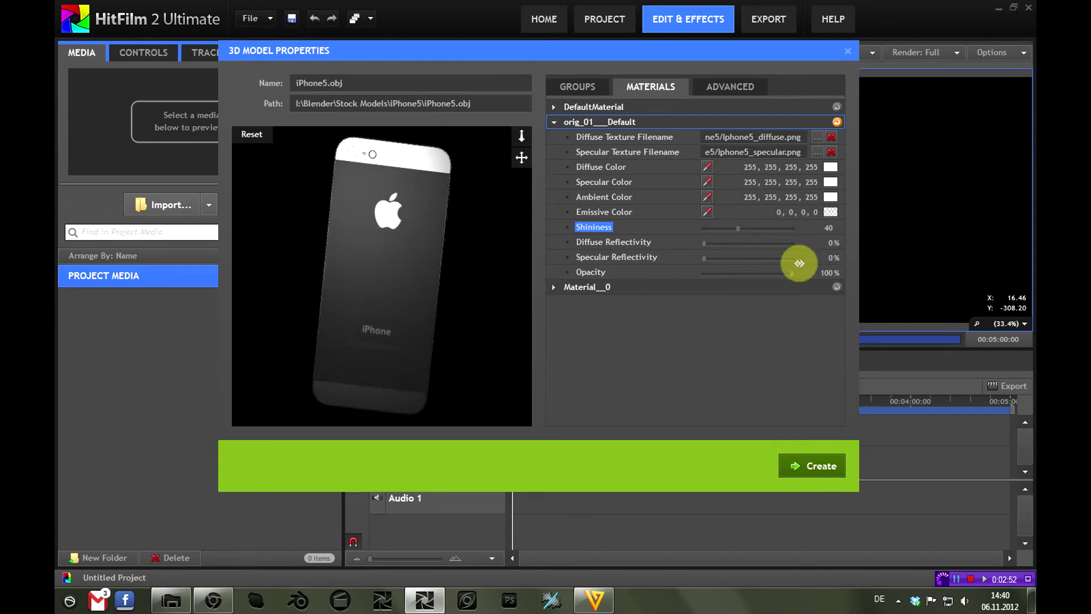
left_click_drag(306, 329, 367, 336)
left_click_drag(319, 257, 472, 247)
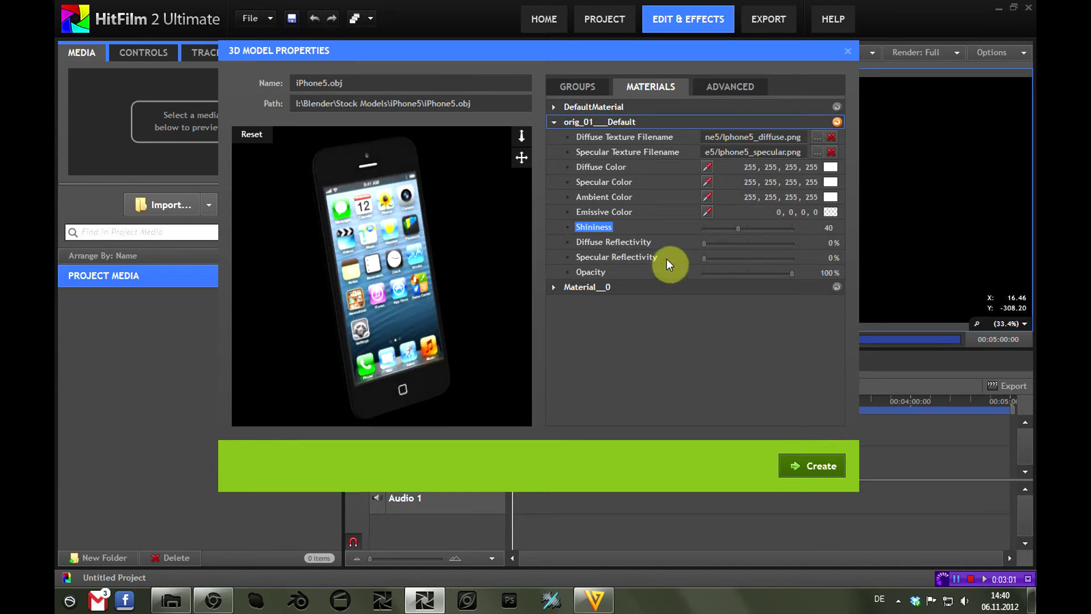
left_click_drag(827, 255, 918, 257)
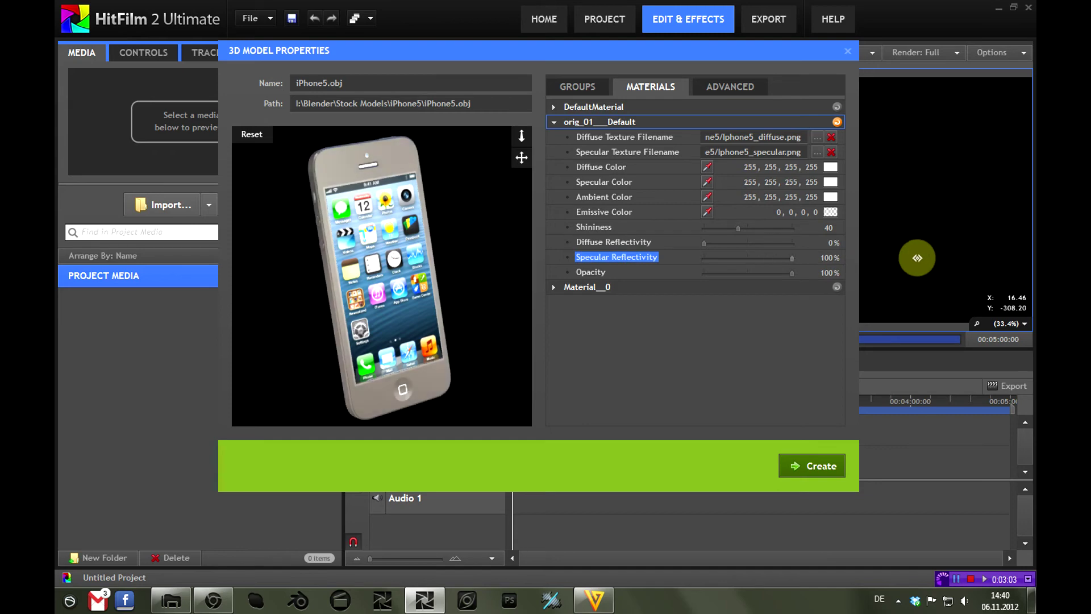
left_click_drag(359, 322, 381, 349)
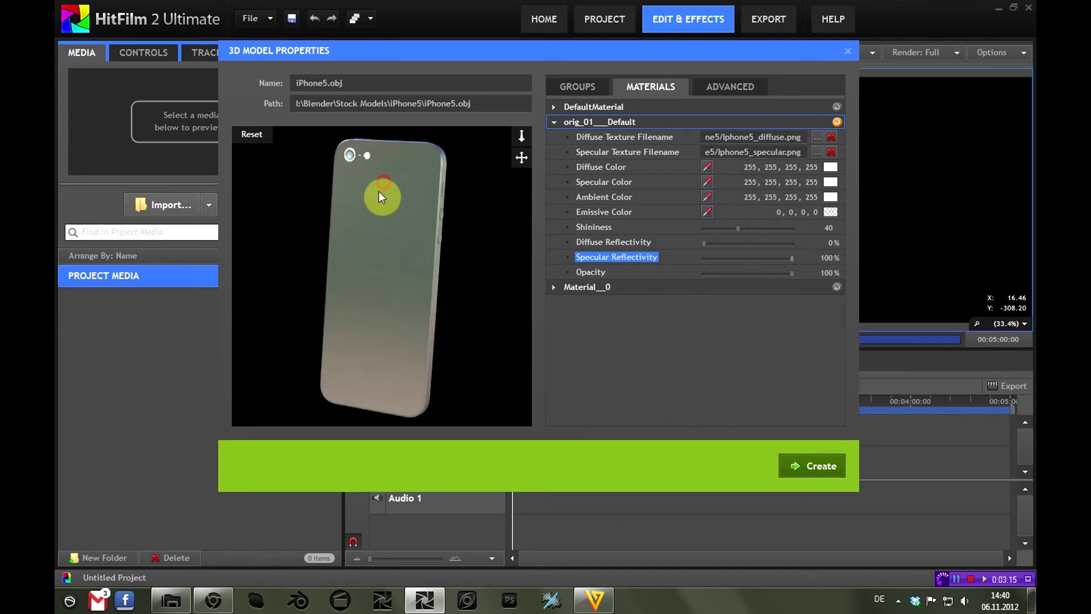
left_click_drag(379, 197, 384, 322)
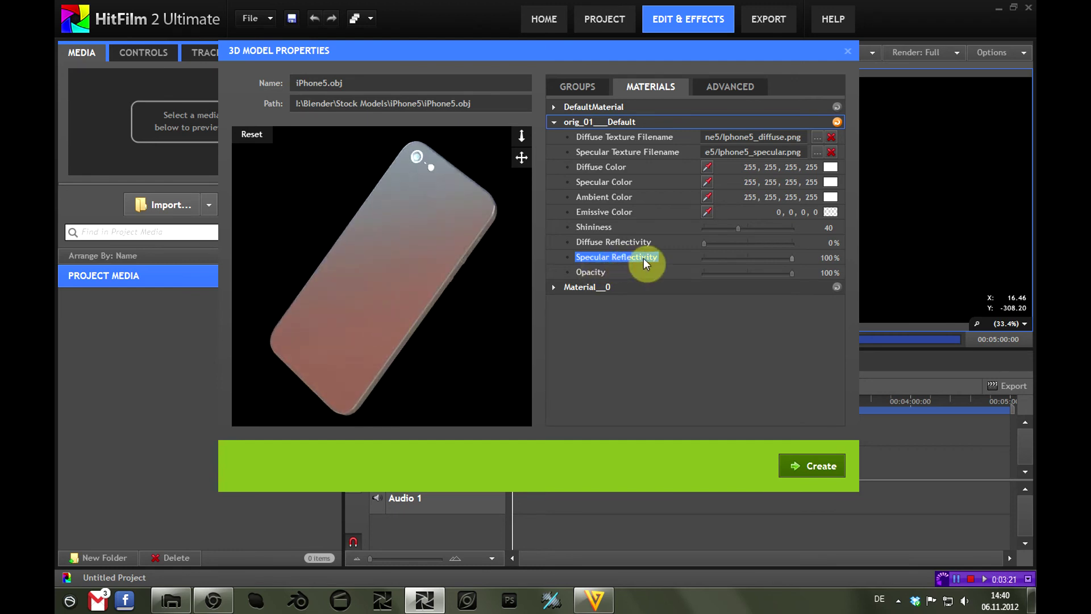
mouse_move(464, 191)
left_mouse_down()
mouse_move(437, 155)
mouse_move(380, 268)
mouse_move(380, 314)
mouse_move(413, 327)
left_mouse_up()
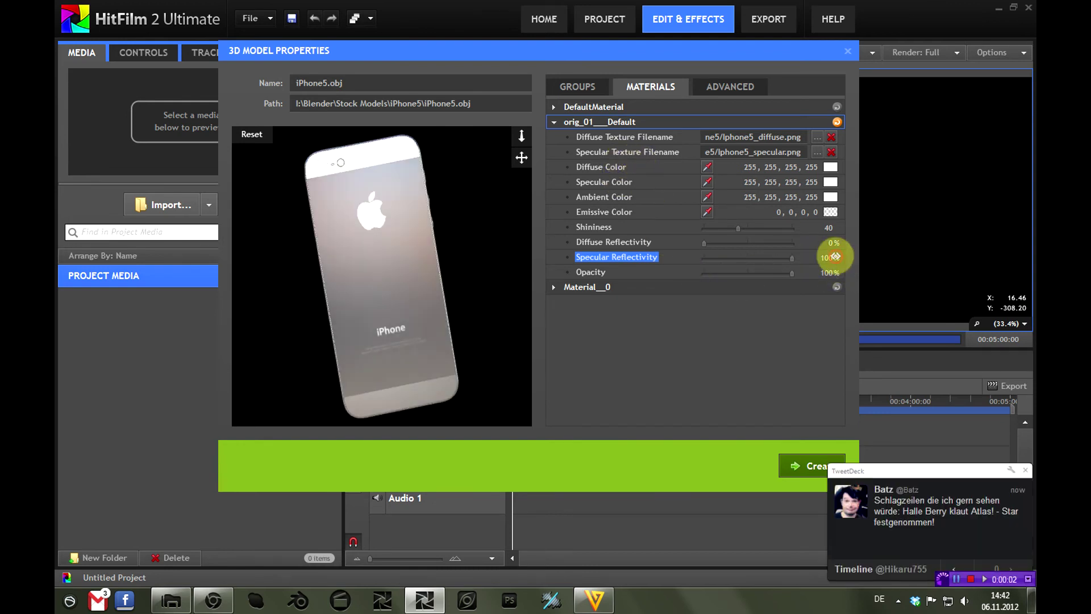
left_click_drag(835, 257, 658, 269)
- Turn the phone to an upright front view and view the Iphone5_specular.png texture
left_click_drag(476, 258, 362, 213)
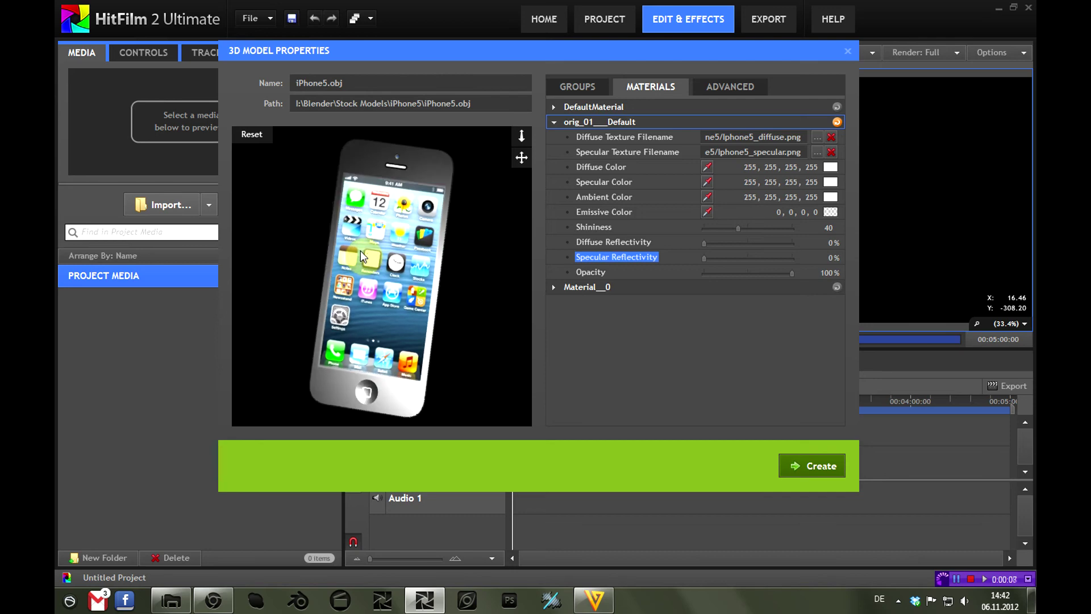
left_click_drag(360, 251, 332, 299)
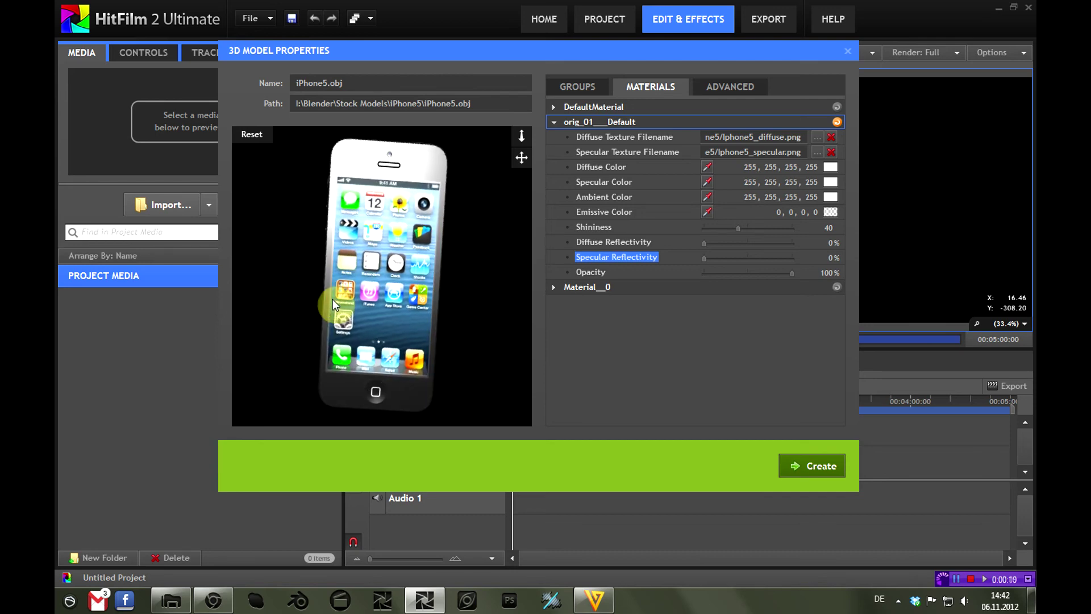
left_click(171, 600)
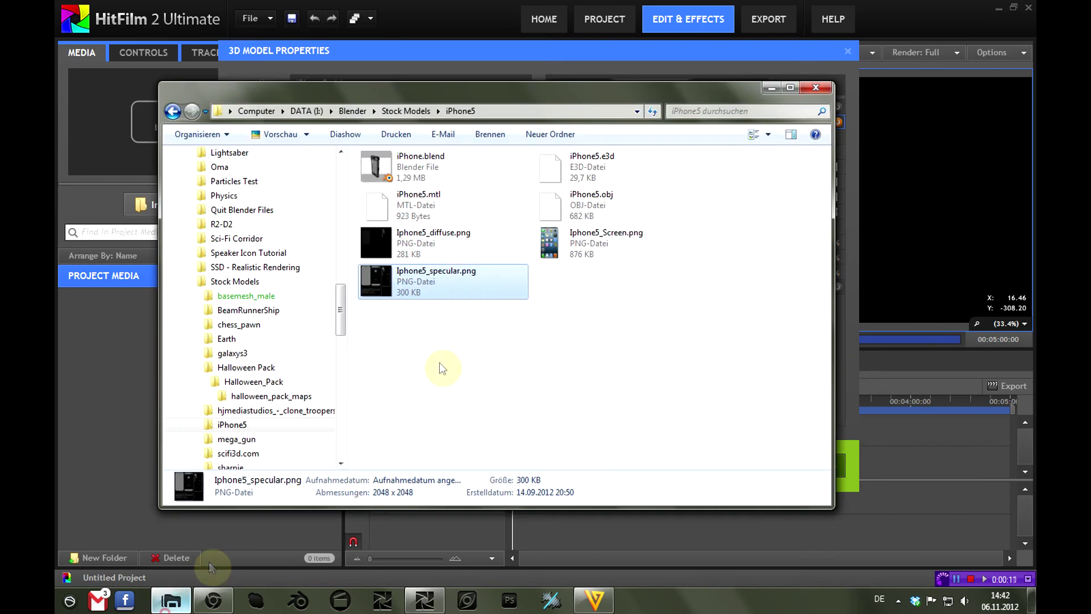
double_click(460, 284)
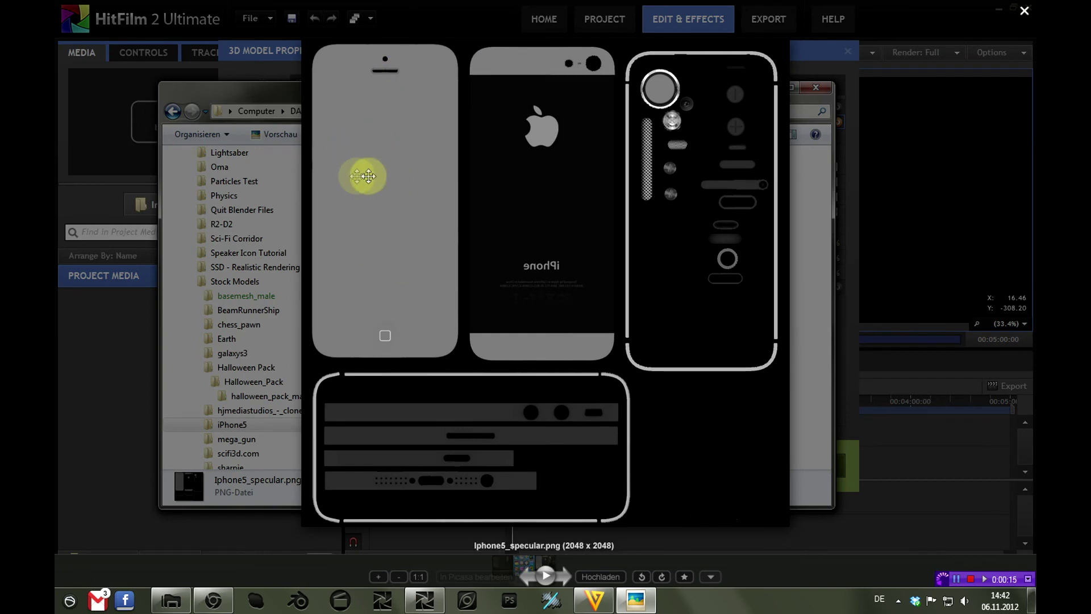
left_click(1025, 10)
- Highlight the mesh that uses orig_01___Default and orbit to inspect it
left_click(517, 57)
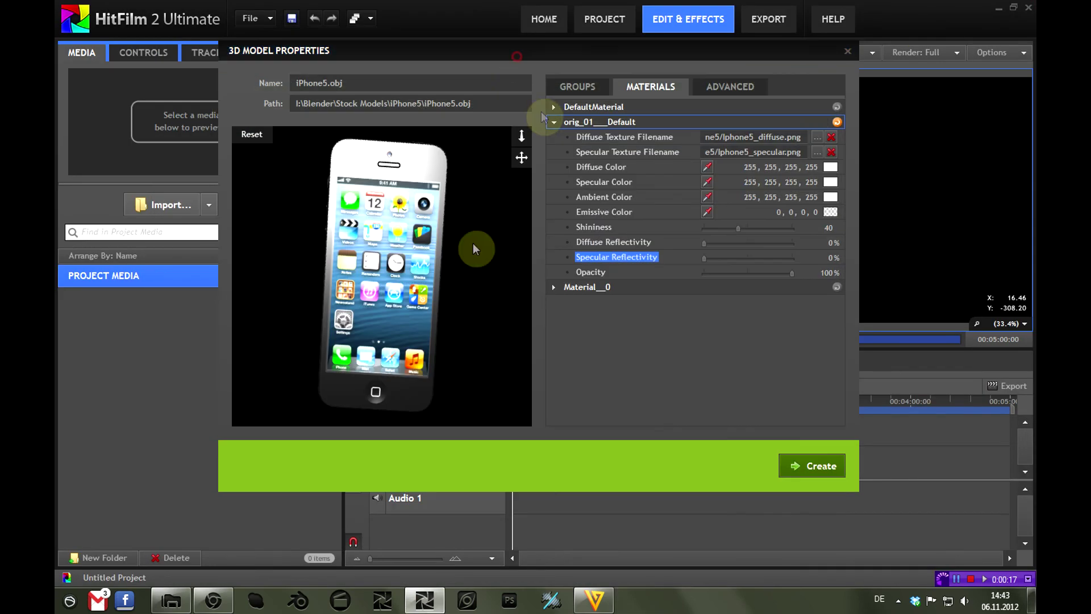
left_click(602, 122)
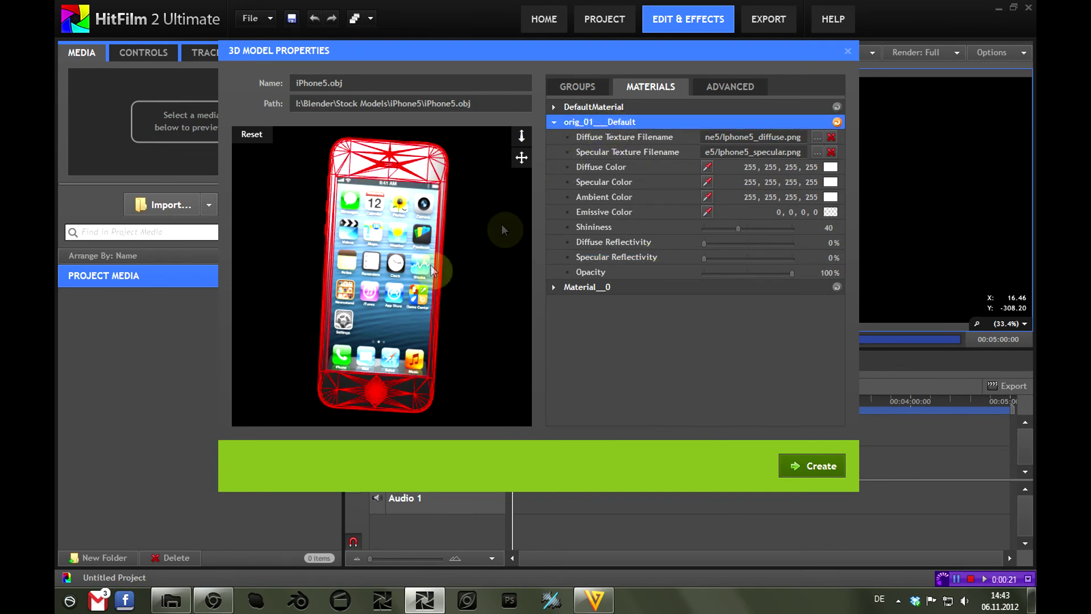
left_click_drag(305, 312, 420, 300)
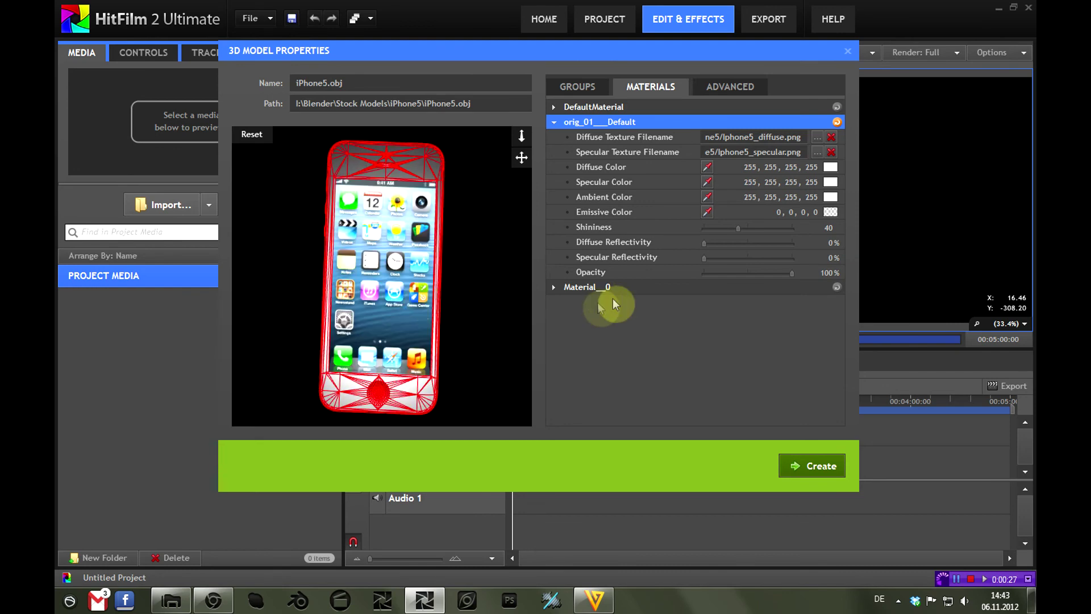
- Expand Material__0 and make its specular colour white 255, 255, 255, then check the screen glare
left_click(591, 286)
left_click(554, 287)
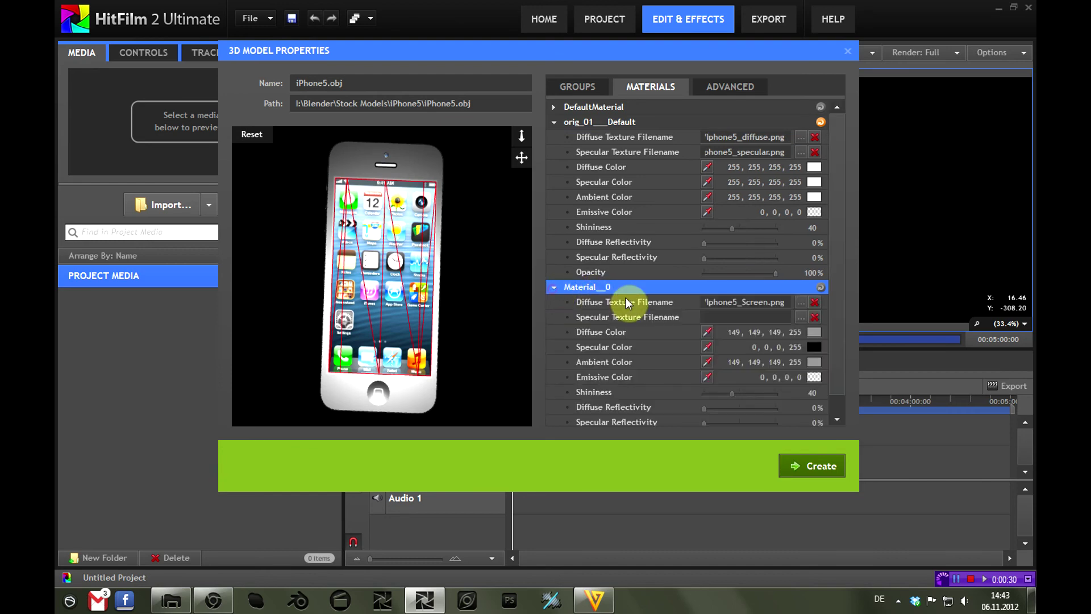
scroll(626, 301, "down", 1)
left_click_drag(392, 316, 462, 258)
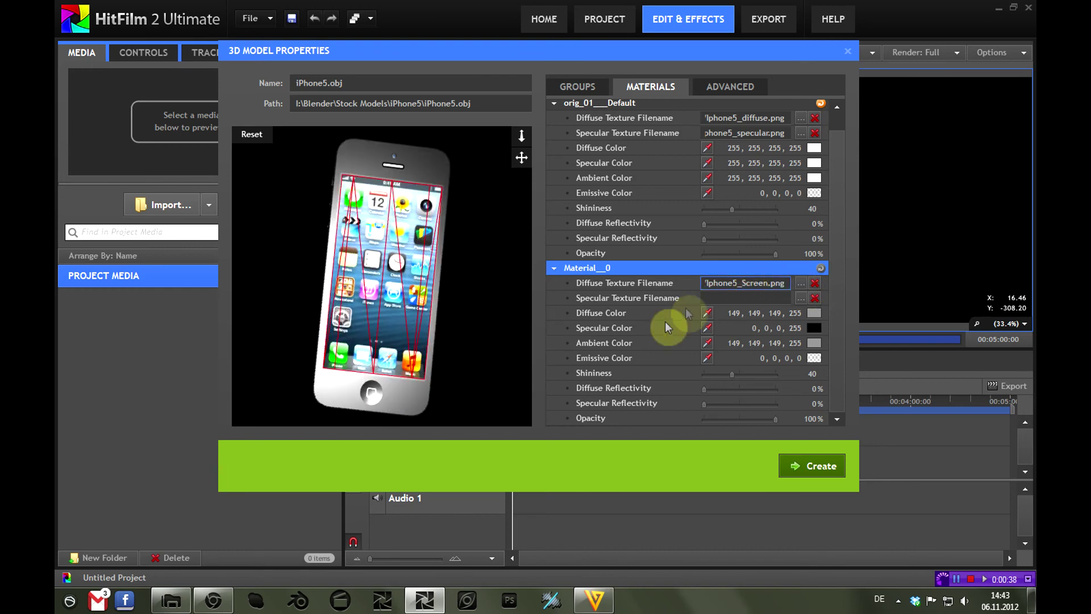
left_click_drag(423, 307, 512, 347)
left_click(603, 338)
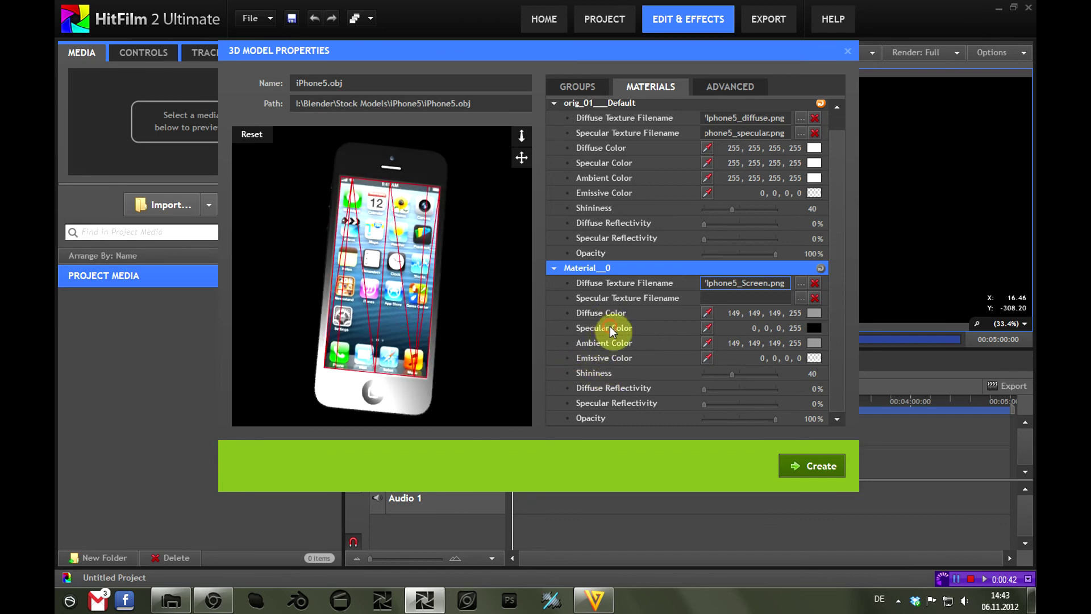
left_click(814, 328)
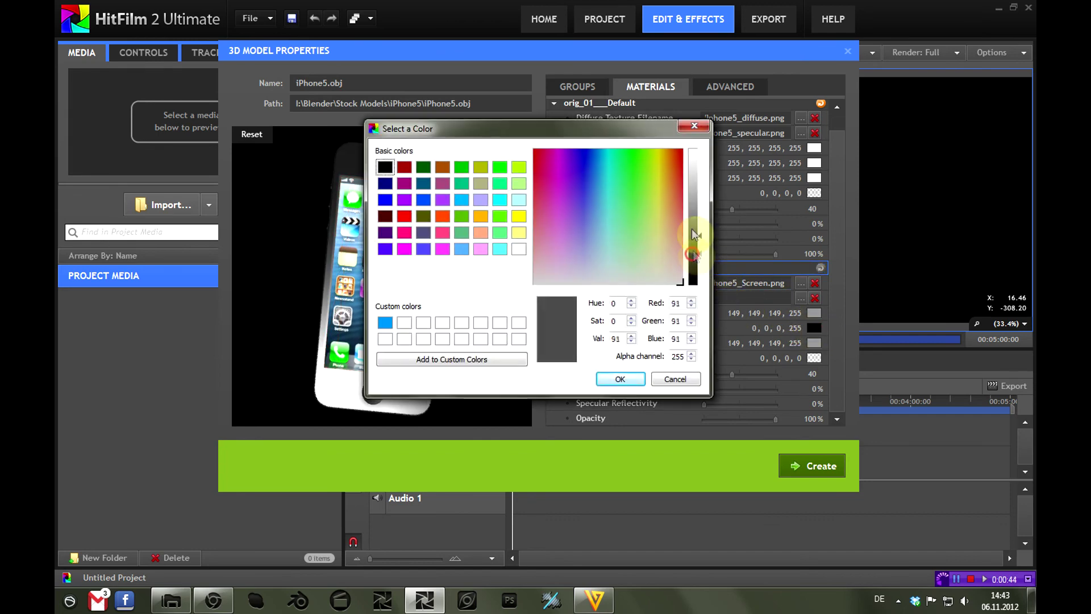
left_click_drag(694, 234, 697, 179)
left_click(617, 375)
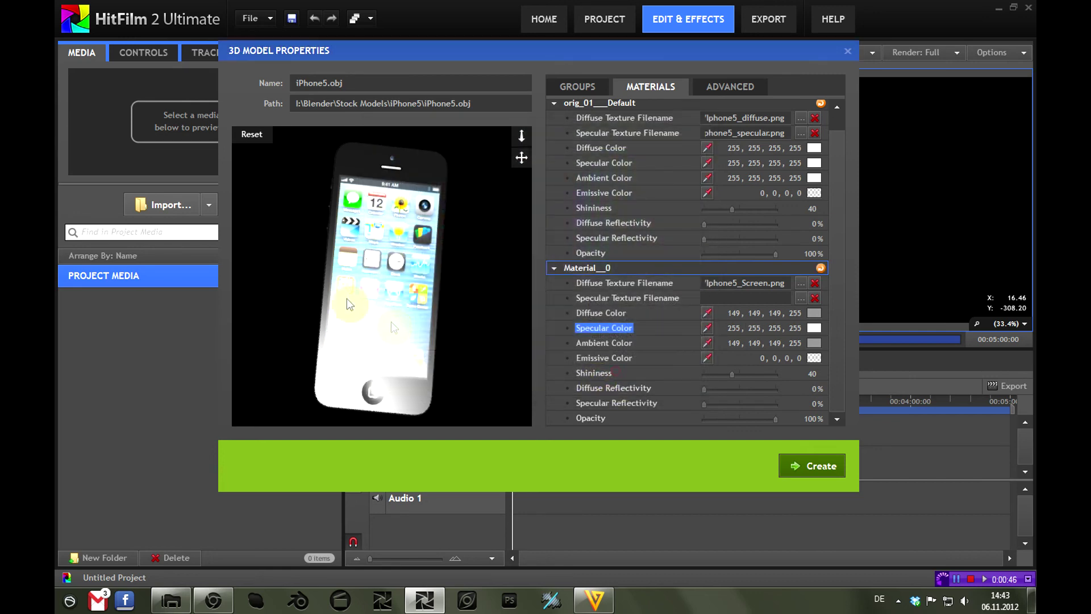
left_click_drag(414, 238, 368, 300)
- Lower Material__0's specular colour to grey 197, then further to 121, 121, 121
left_click(643, 319)
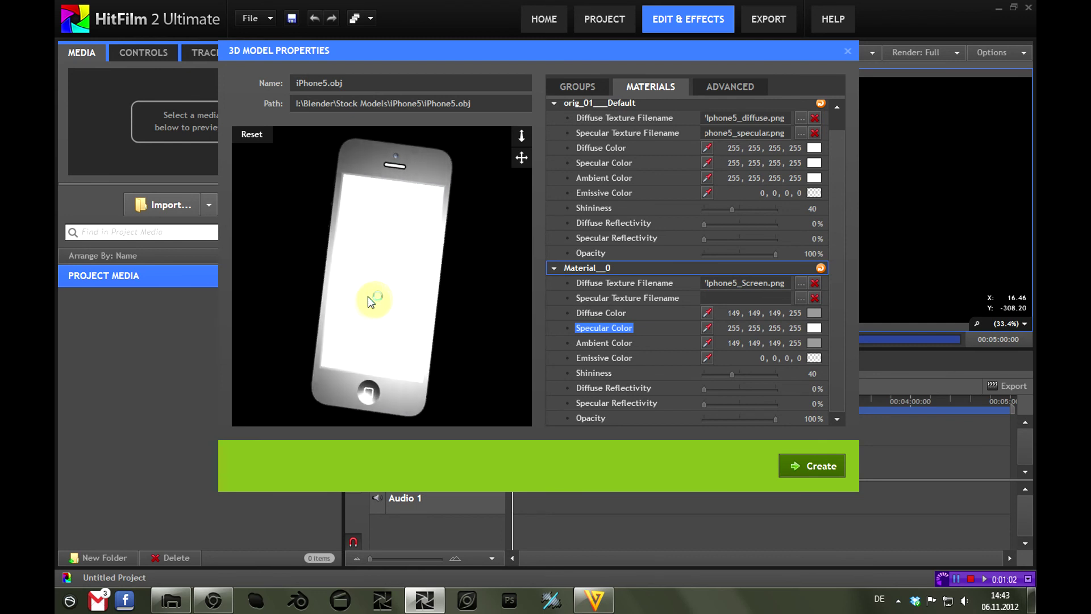
left_click(409, 295)
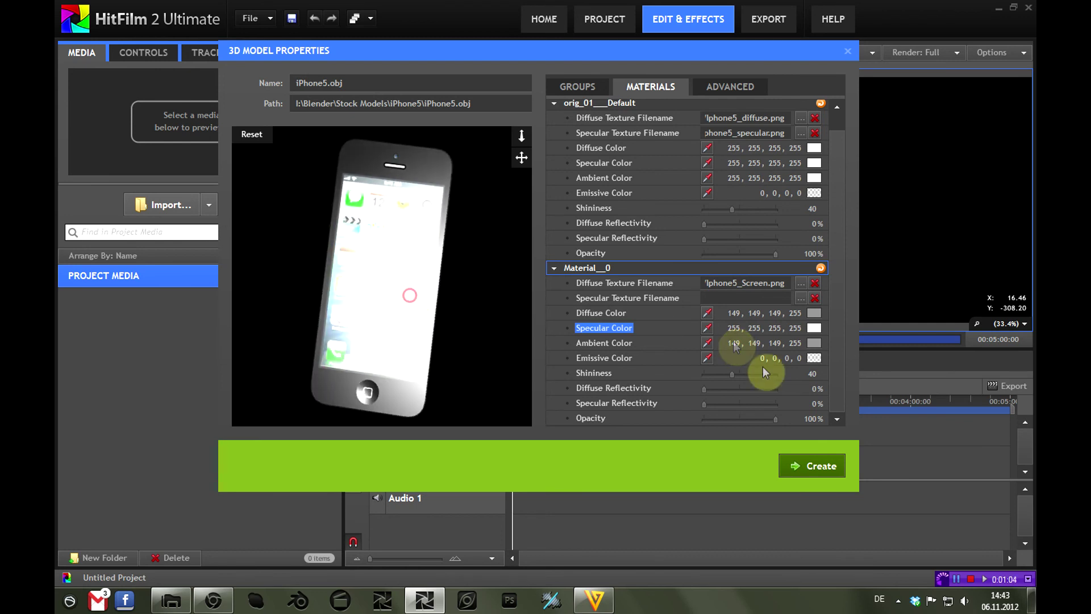
left_click(815, 329)
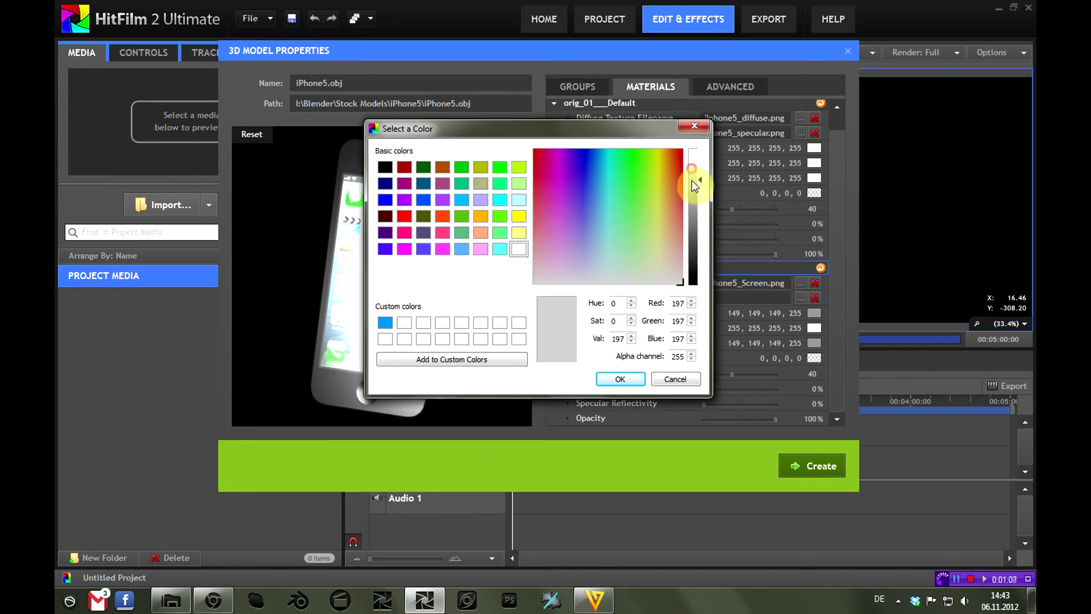
left_click(620, 379)
left_click(397, 336)
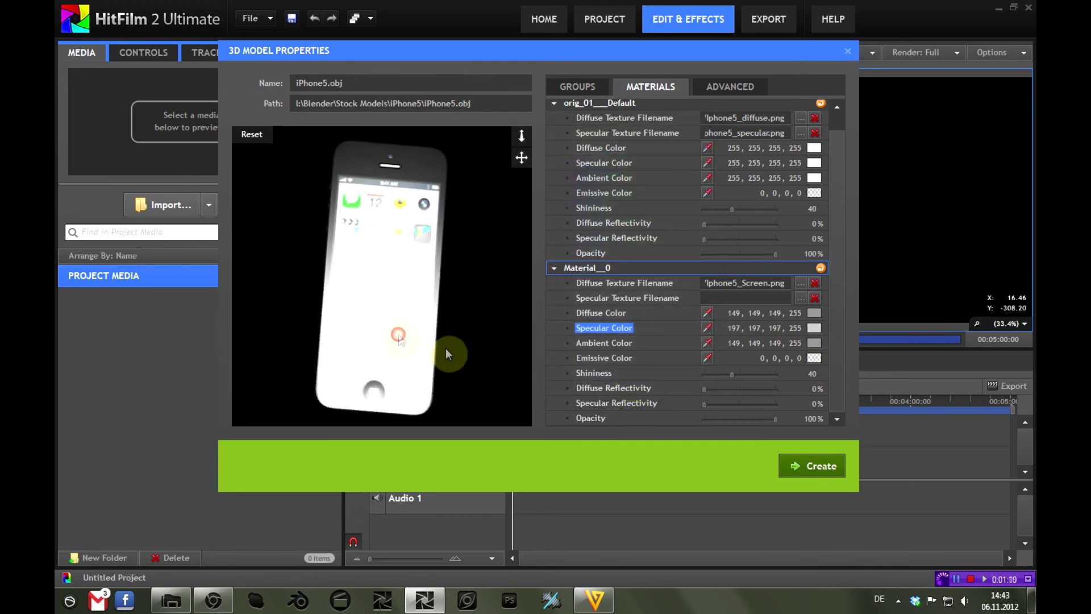
left_click(814, 328)
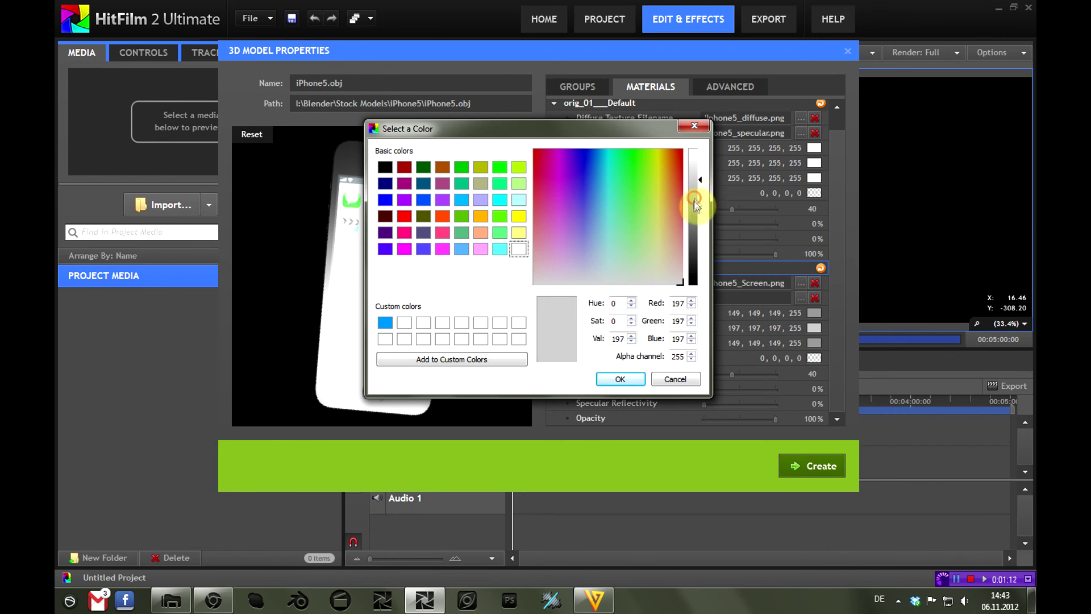
left_click(621, 379)
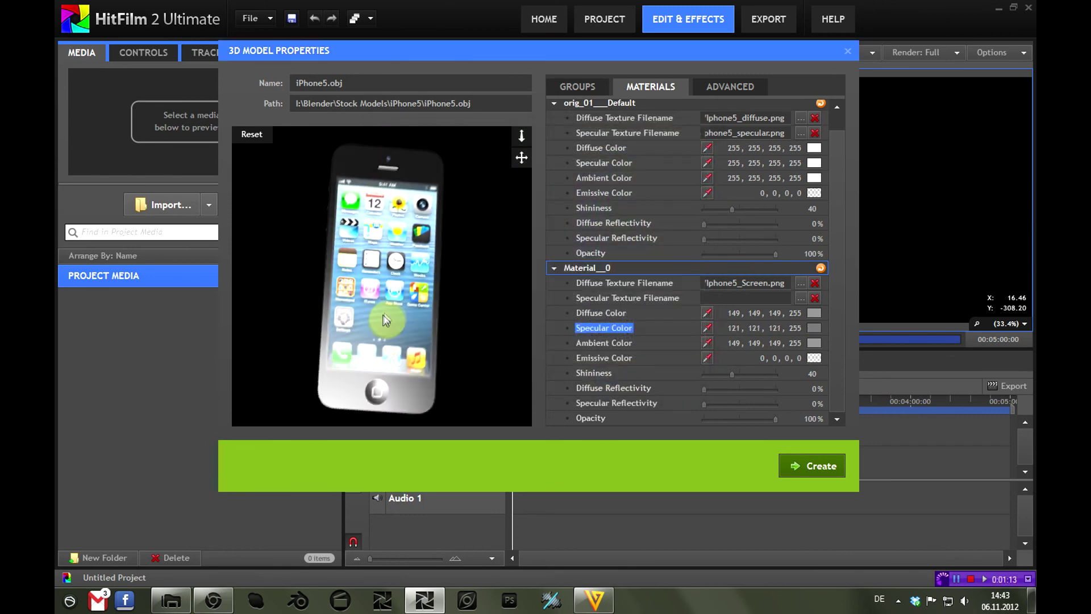